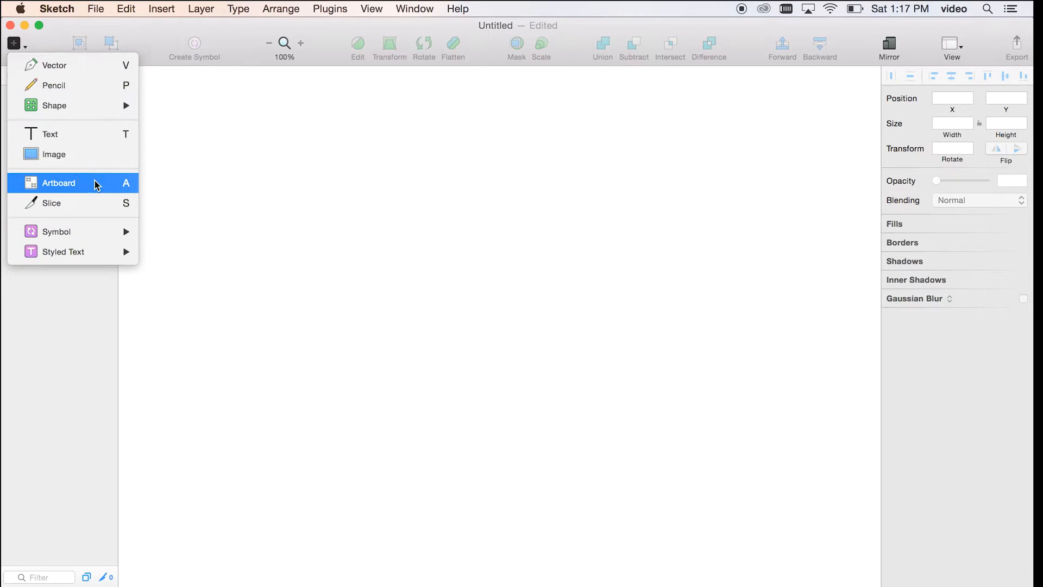
# Create an artboard in the blank canvas and set its size to 512 by 512.
pyautogui.moveTo(320, 123); pyautogui.dragTo(708, 548)
pyautogui.click(952, 127)
pyautogui.write('512')
pyautogui.press('Tab')
pyautogui.write('512')
pyautogui.press('Return')
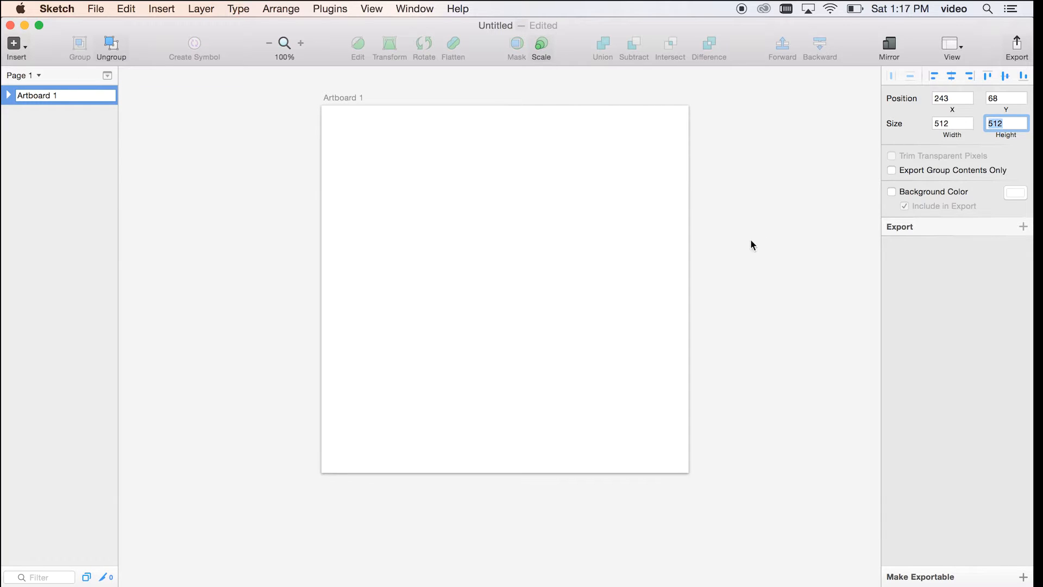
pyautogui.click(729, 272)
pyautogui.moveTo(704, 200); pyautogui.dragTo(706, 226)
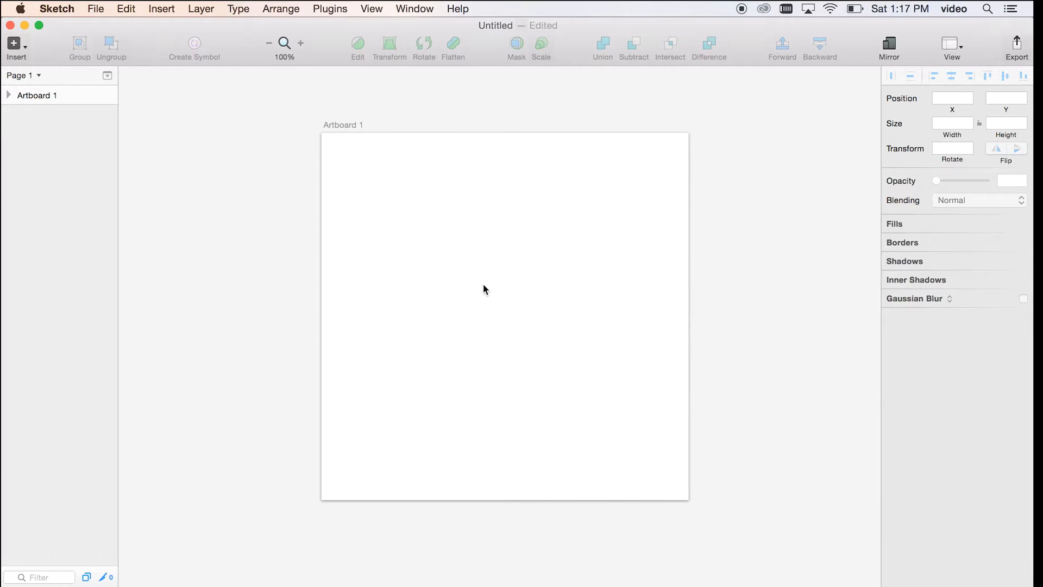
# Rename the artboard as awesomeSVG.
pyautogui.click(326, 126)
pyautogui.doubleClick(41, 99)
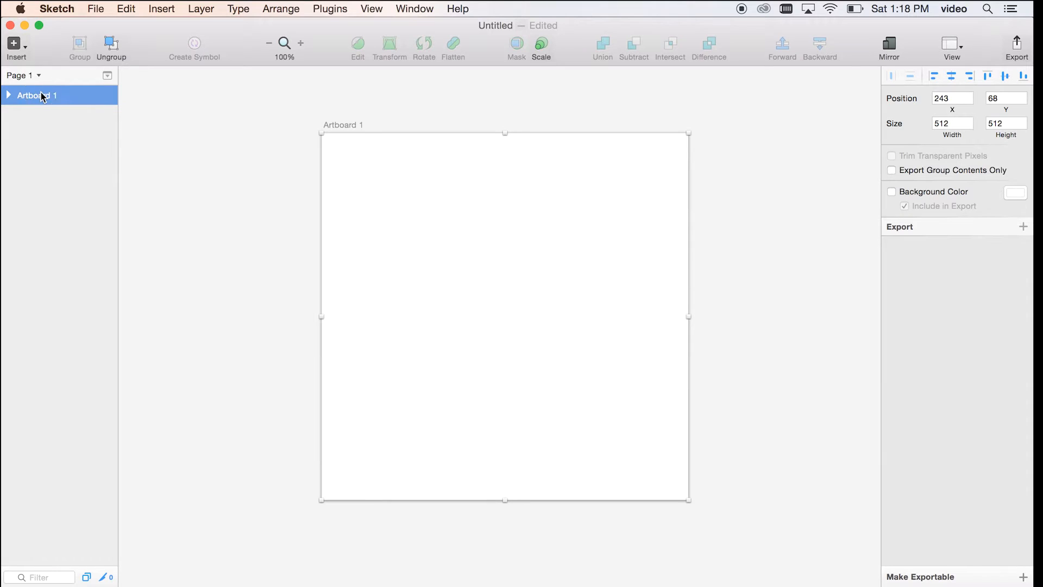
pyautogui.write('awesome')
pyautogui.press('BackSpace')
pyautogui.write('someSVG')
pyautogui.press('Return')
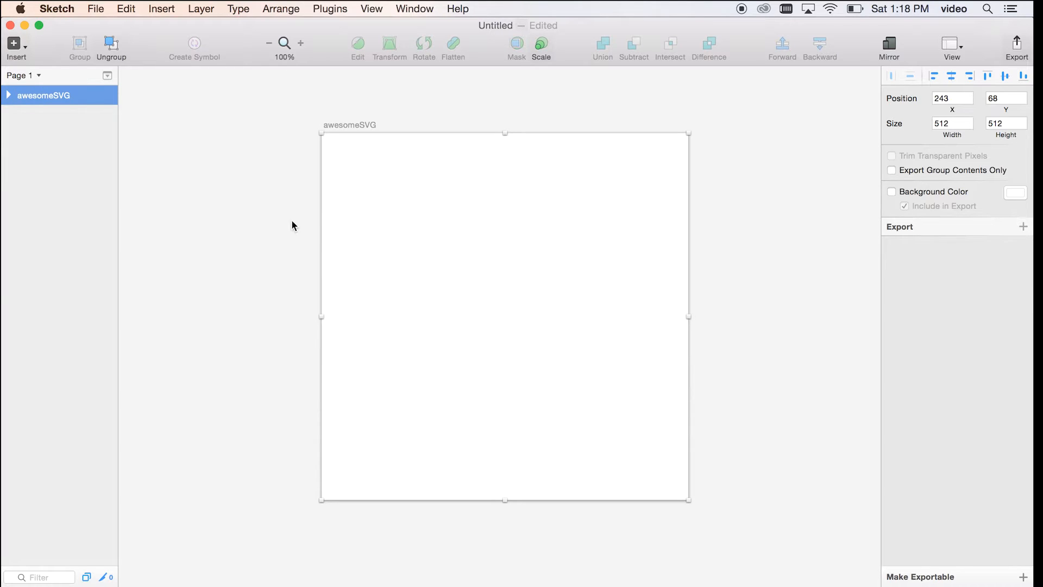
pyautogui.click(300, 190)
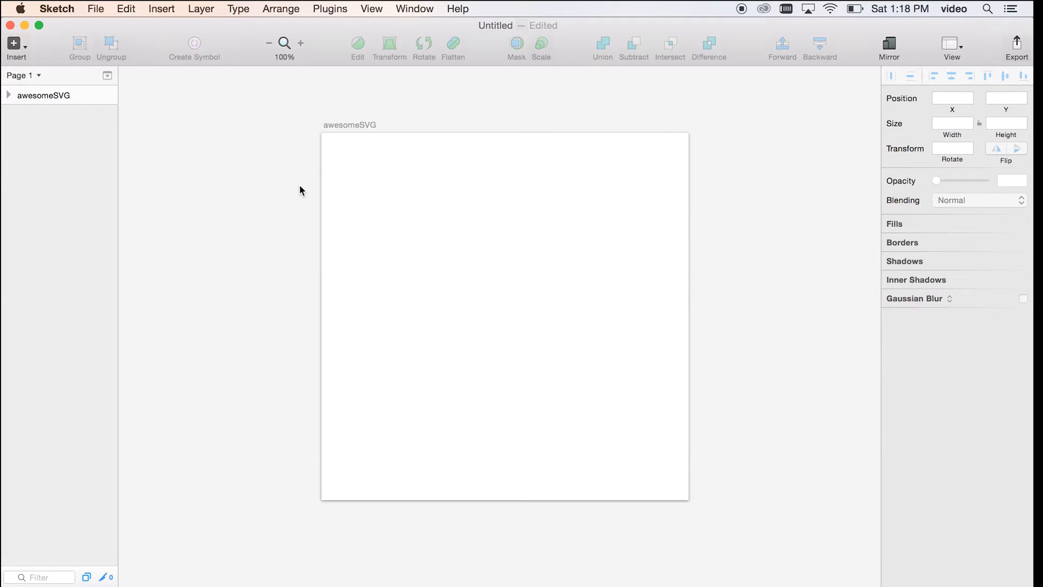
# Draw a 512 by 512 circle that fills the awesomeSVG artboard from corner to corner.
pyautogui.click(30, 46)
pyautogui.moveTo(89, 108)
pyautogui.click(210, 165)
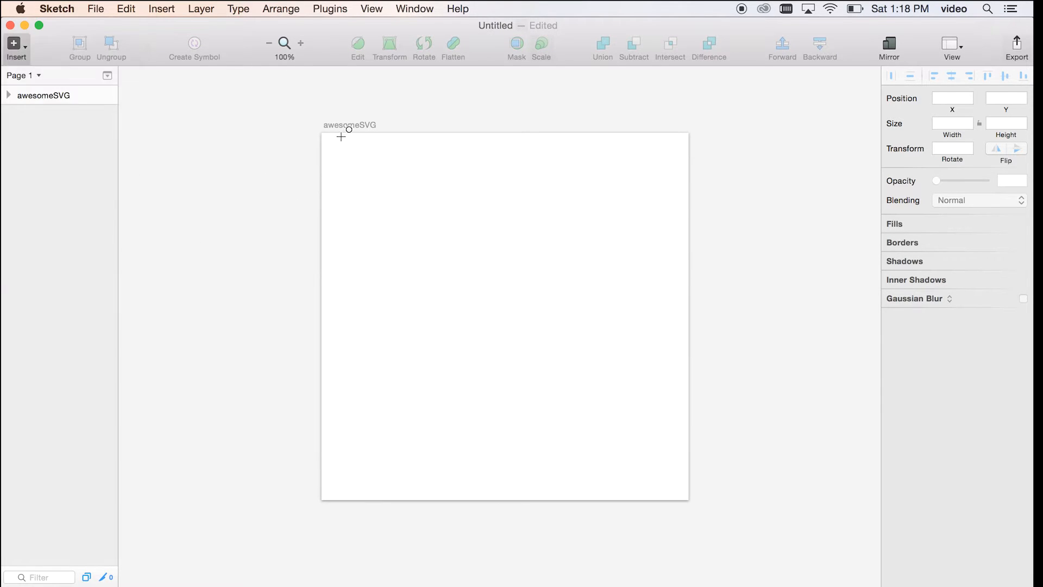
pyautogui.moveTo(323, 133); pyautogui.dragTo(735, 500)
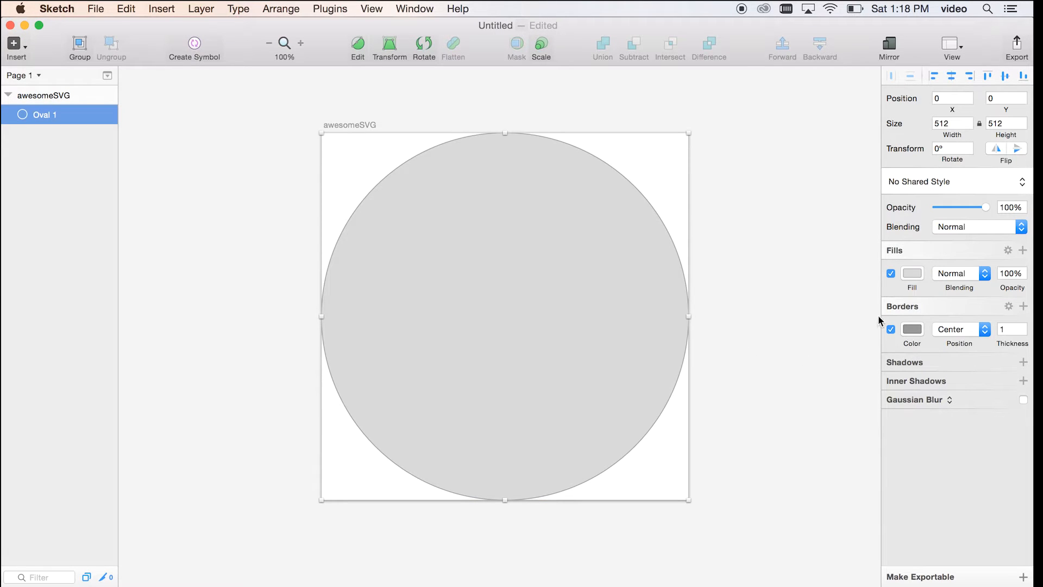
# Turn off the circle's fill and give it an inside border with a thickness of 30.
pyautogui.click(890, 273)
pyautogui.click(1003, 329)
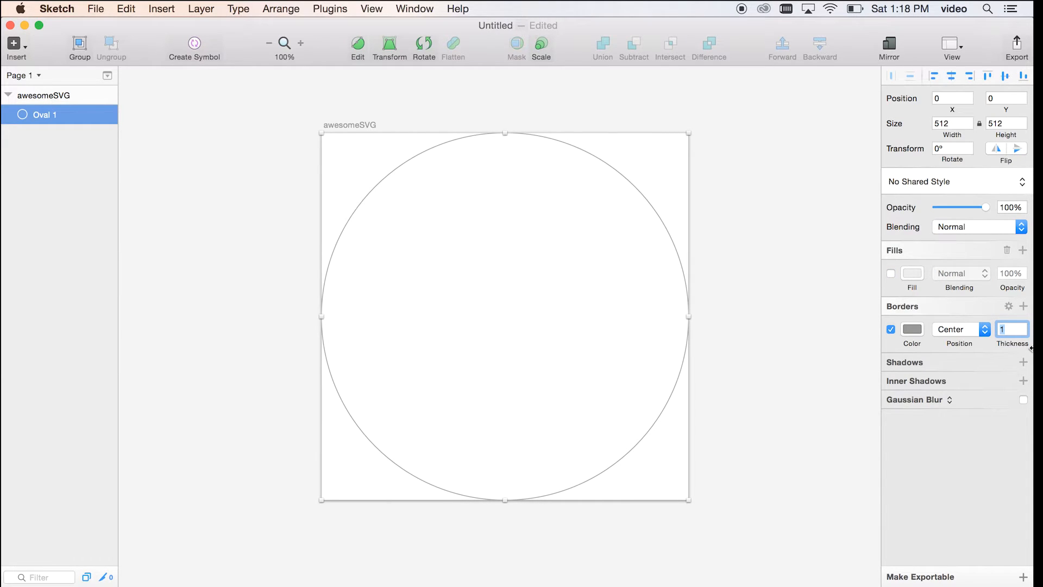
pyautogui.write('30')
pyautogui.click(950, 332)
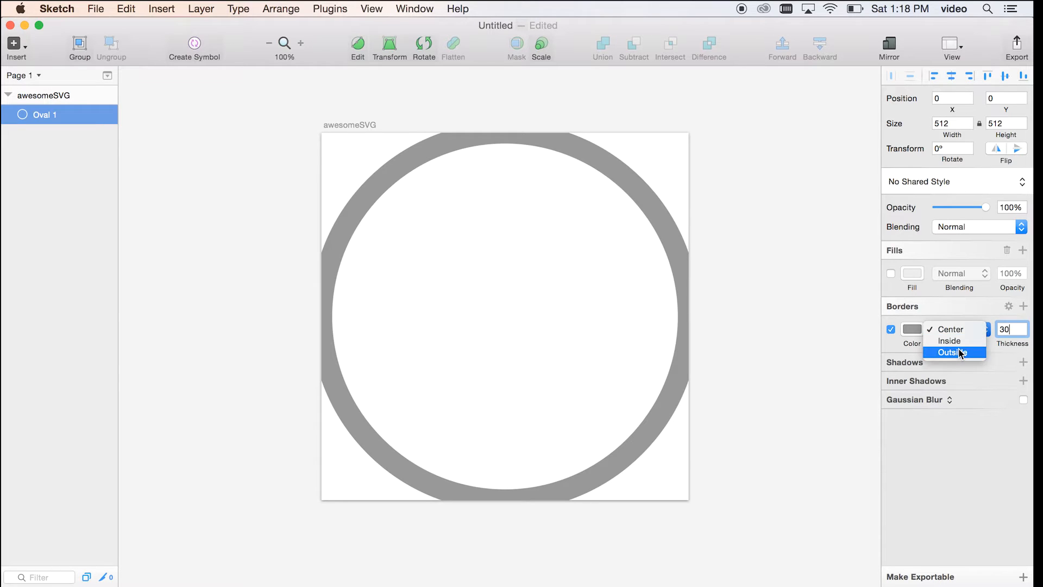
pyautogui.click(950, 340)
pyautogui.click(752, 178)
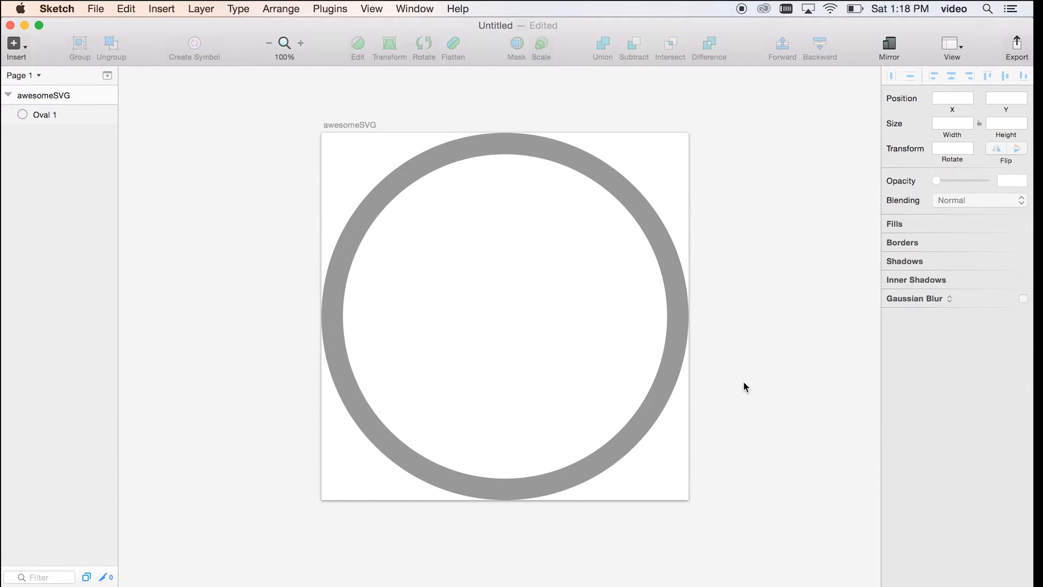
# Set the artboard's export format to SVG and export it to the Desktop as awesomeSVG.
pyautogui.click(1006, 50)
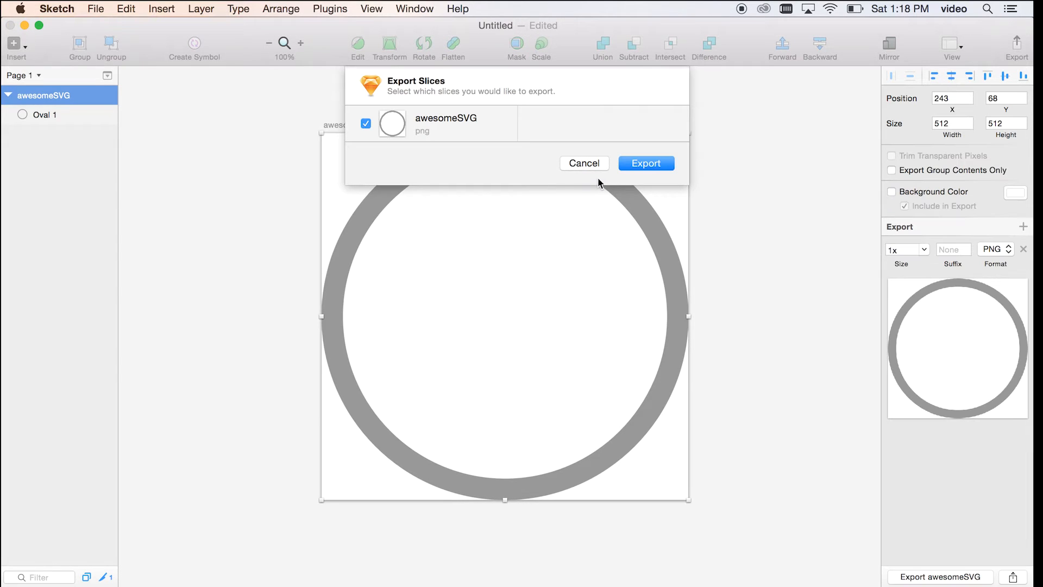
pyautogui.press('Escape')
pyautogui.click(1008, 249)
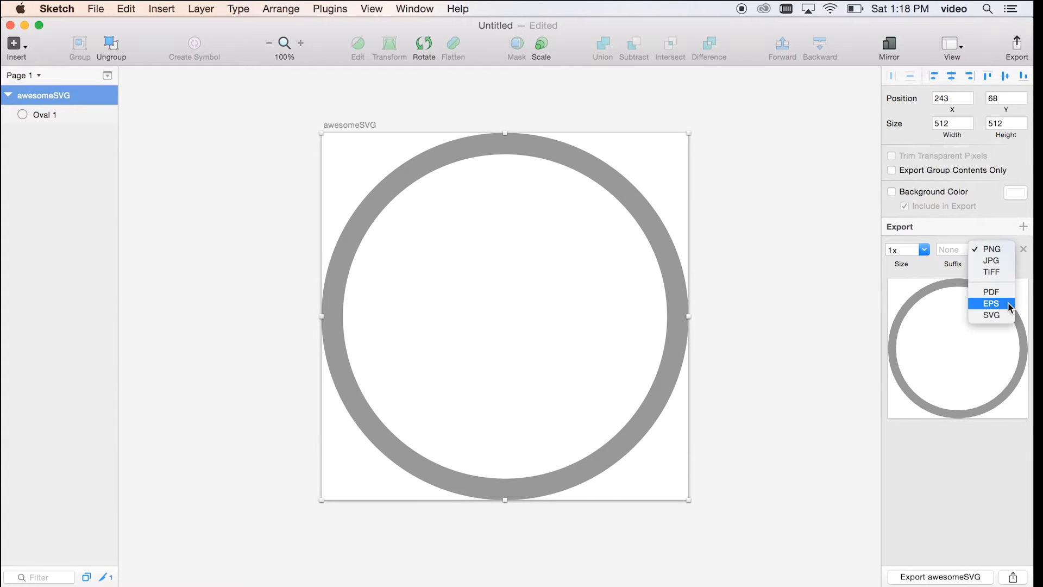
pyautogui.click(1004, 314)
pyautogui.click(1015, 52)
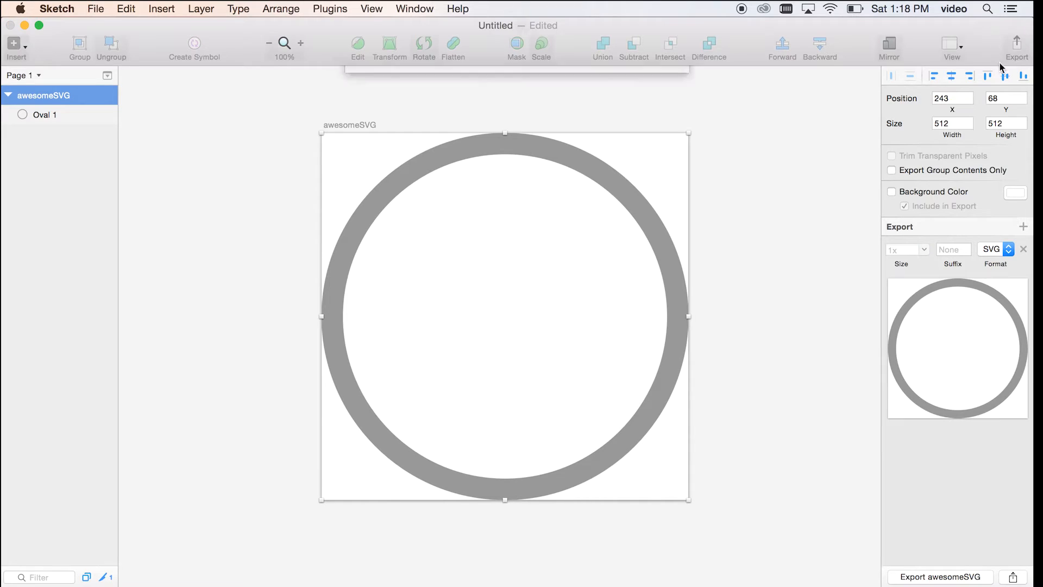
pyautogui.click(647, 163)
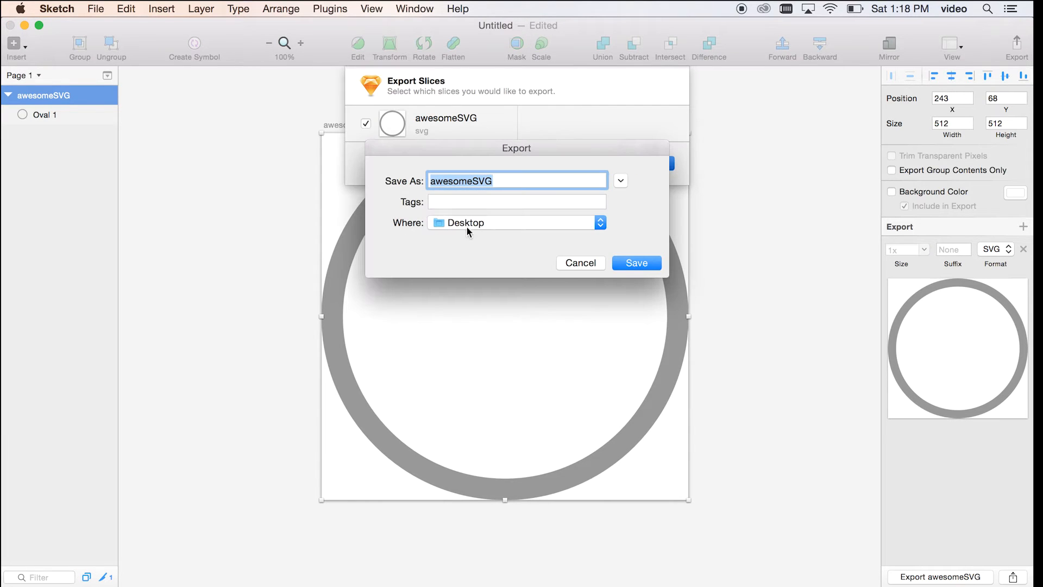
pyautogui.click(635, 262)
pyautogui.click(766, 308)
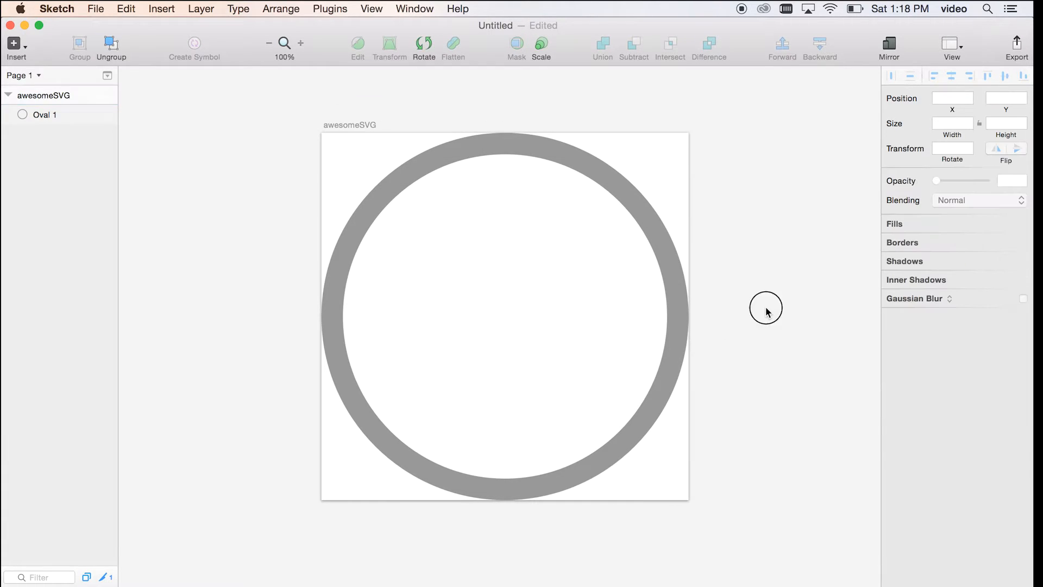
# Add awesomeSVG.svg from the Desktop folder in Finder to the awsome.flask project in nwjs and select the new icon.
pyautogui.press('super+Tab')
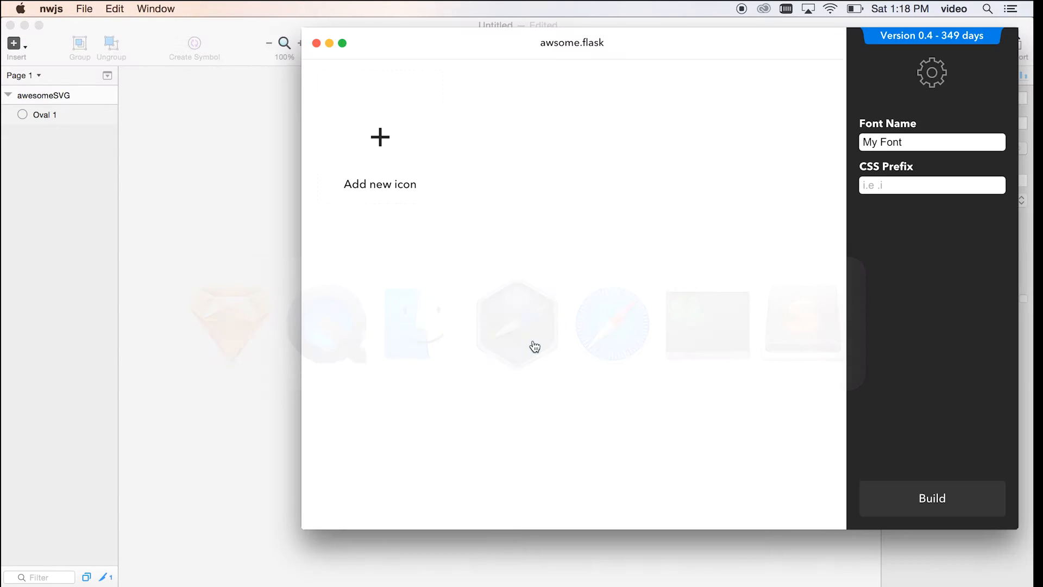
pyautogui.press('super+Tab')
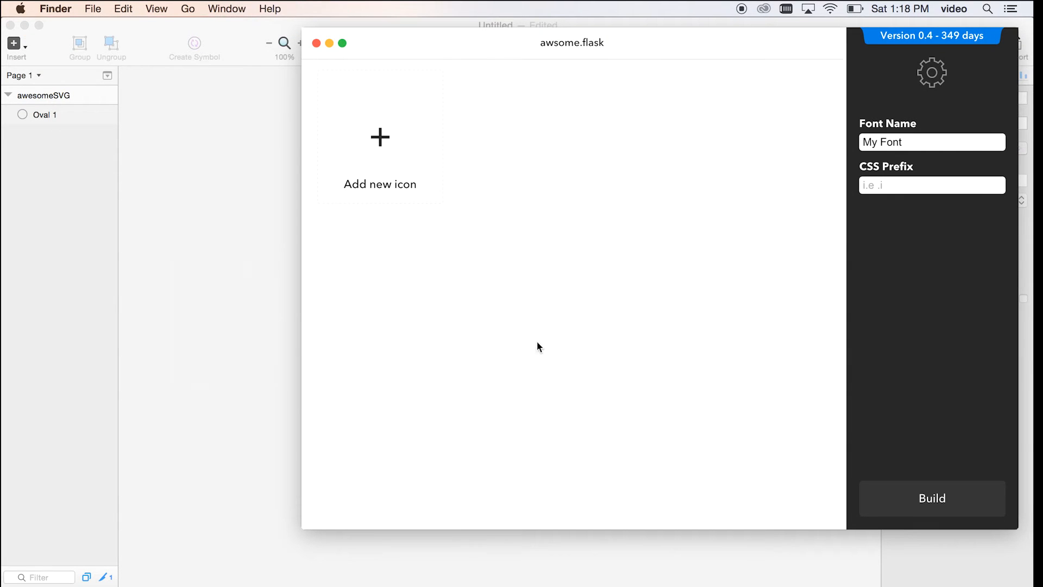
pyautogui.click(238, 579)
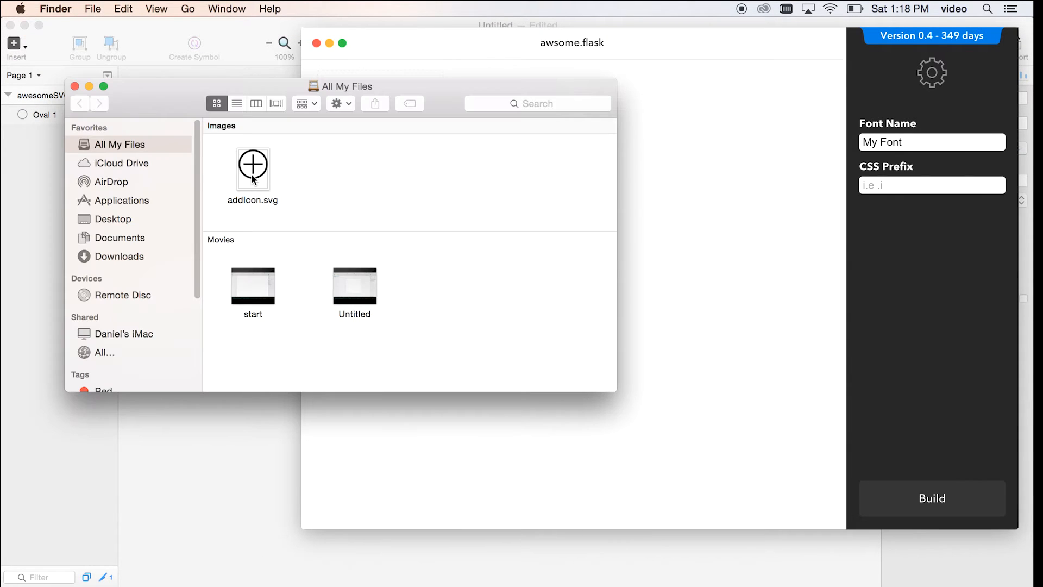
pyautogui.click(113, 218)
pyautogui.moveTo(251, 147); pyautogui.dragTo(824, 265)
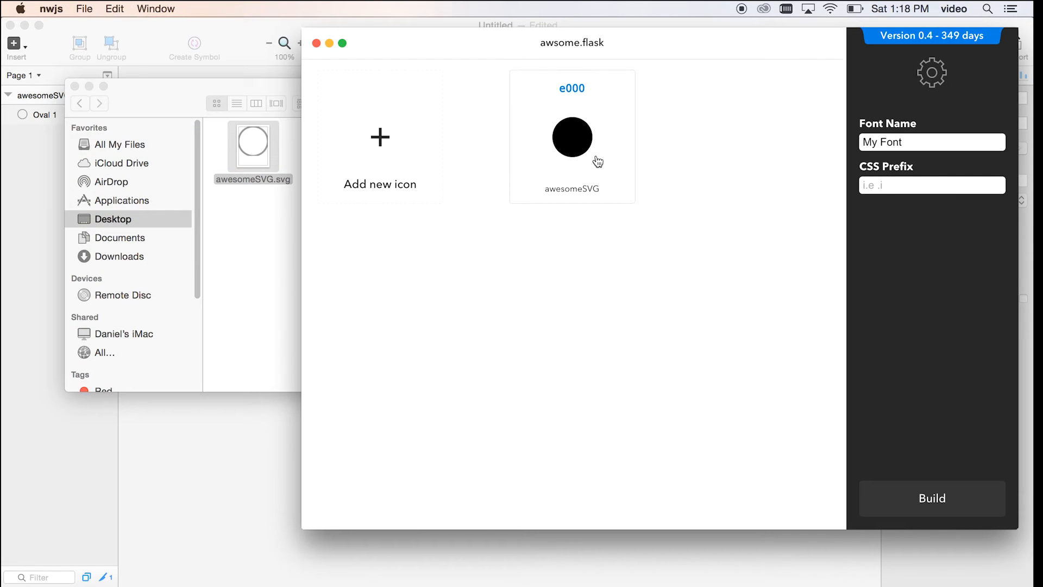
pyautogui.click(584, 185)
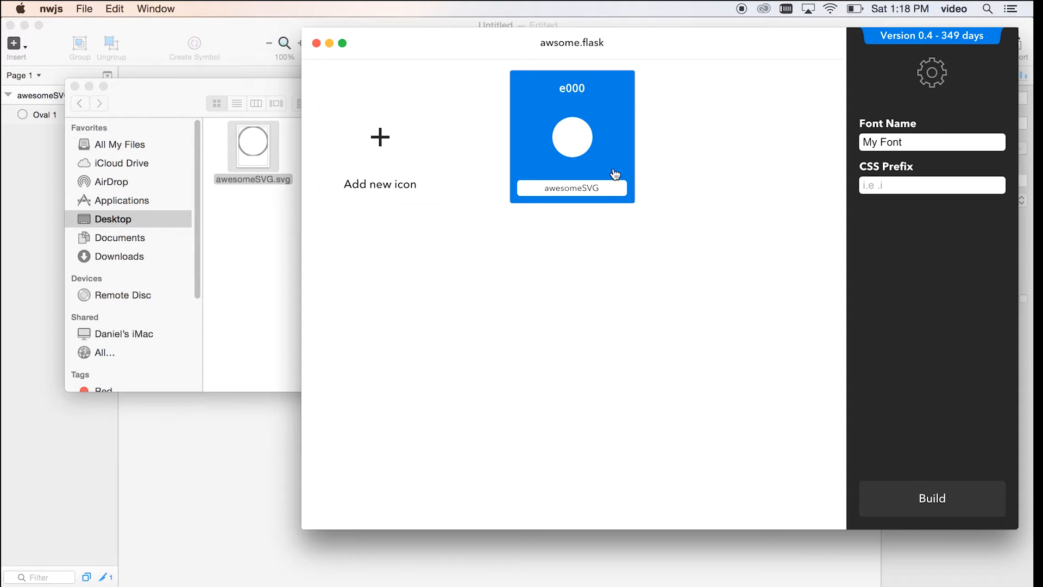
# Return to Sketch and convert the circle's border into an outline shape with Vectorize Stroke.
pyautogui.click(269, 457)
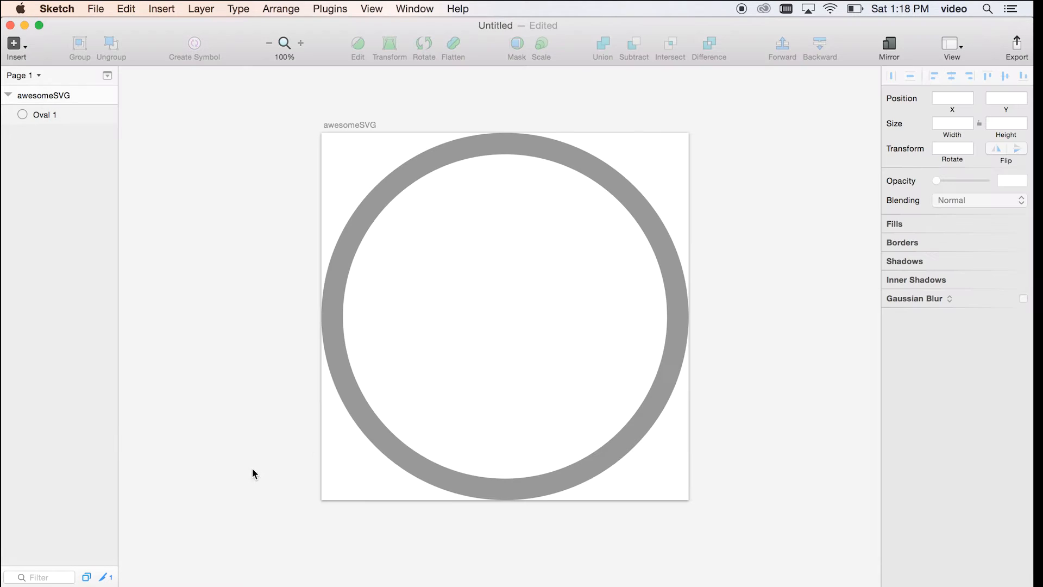
pyautogui.click(399, 181)
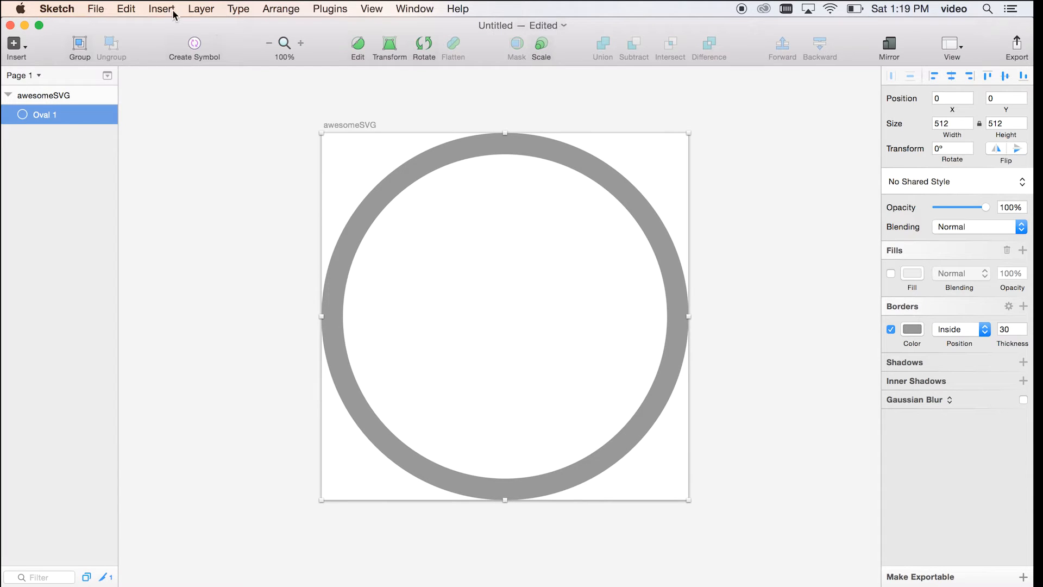
pyautogui.click(237, 10)
pyautogui.moveTo(203, 11)
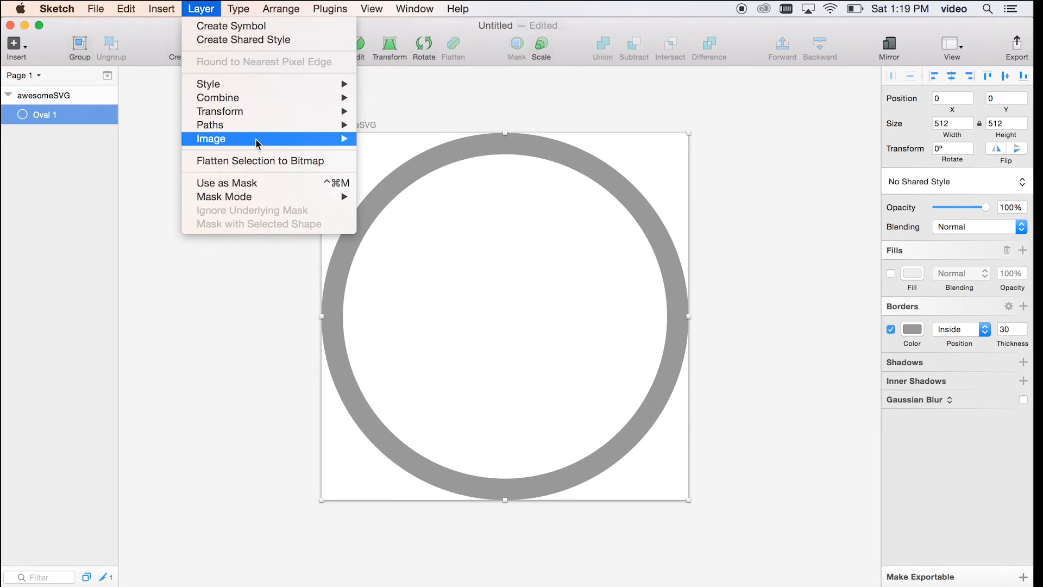
pyautogui.moveTo(267, 126)
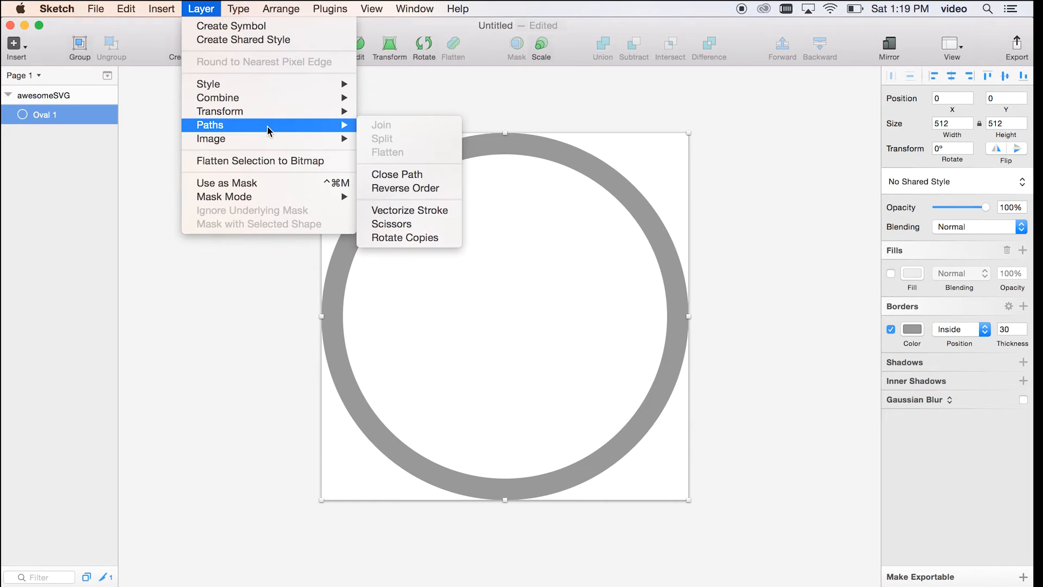
pyautogui.click(431, 211)
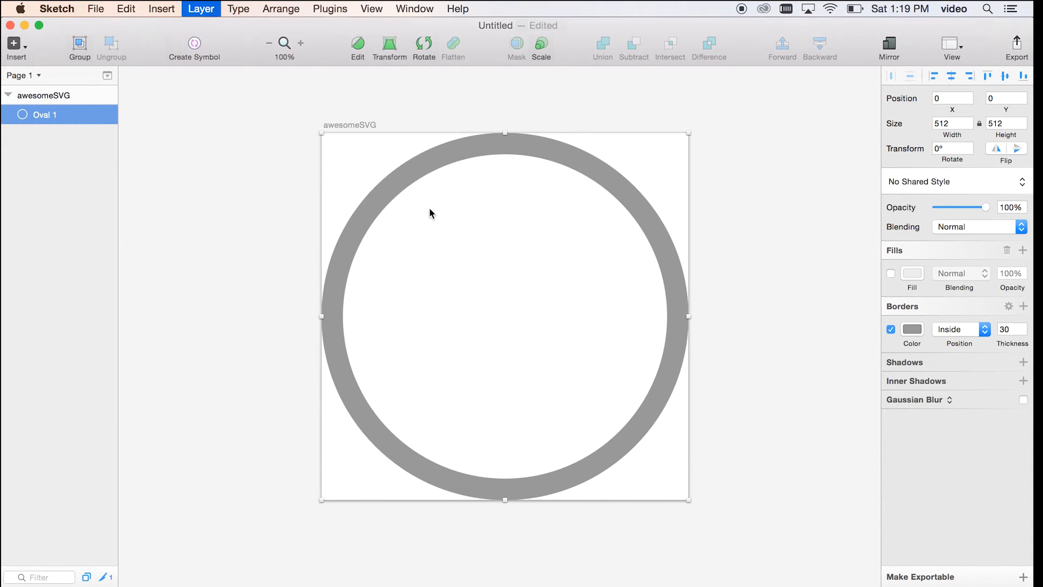
# Export the artboard again as an SVG to the Desktop under the new name awesomeSVGfixed.
pyautogui.click(1015, 50)
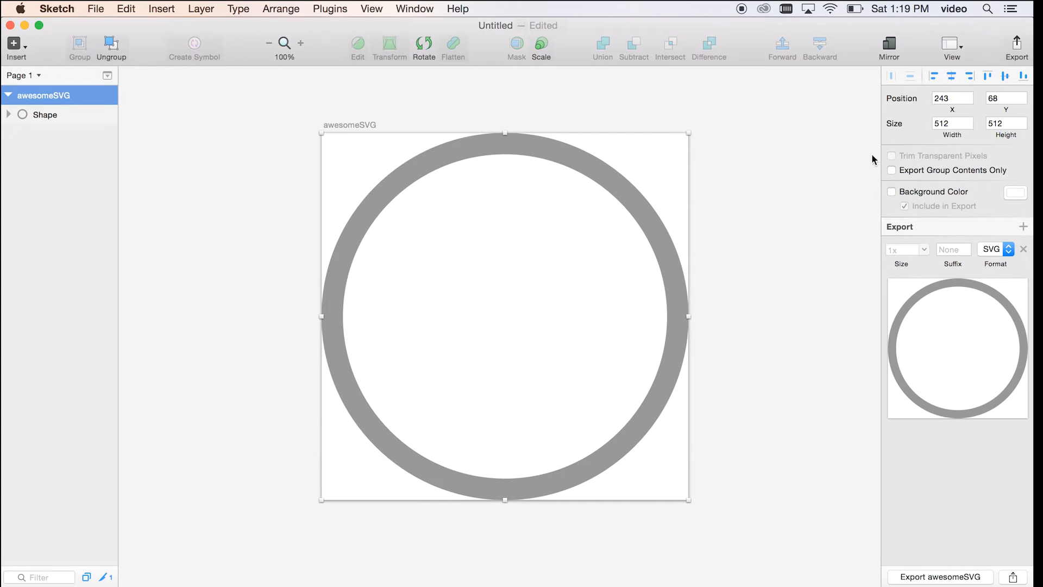
pyautogui.click(964, 572)
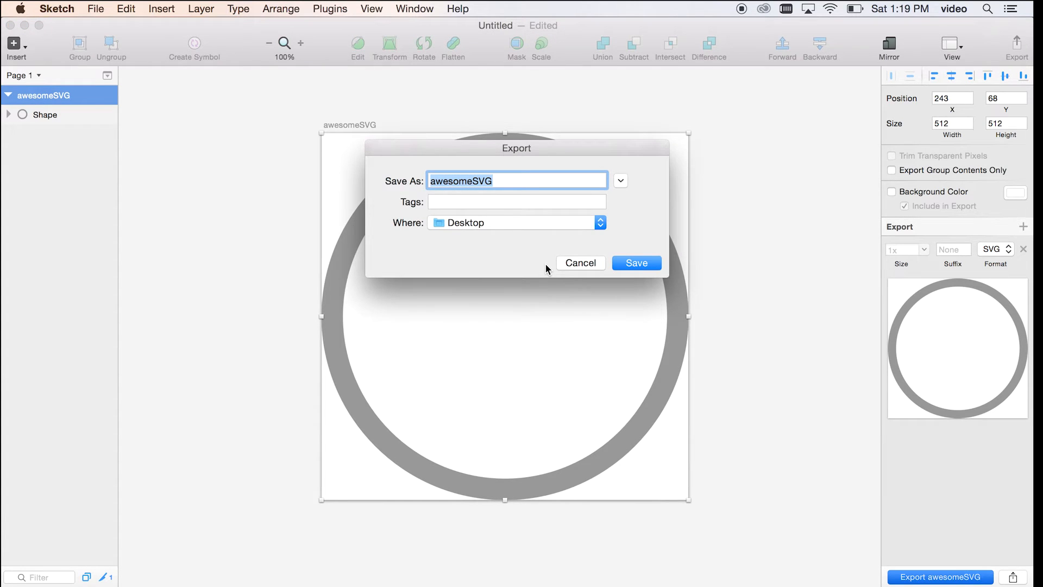
pyautogui.press('Return')
pyautogui.press('Return')
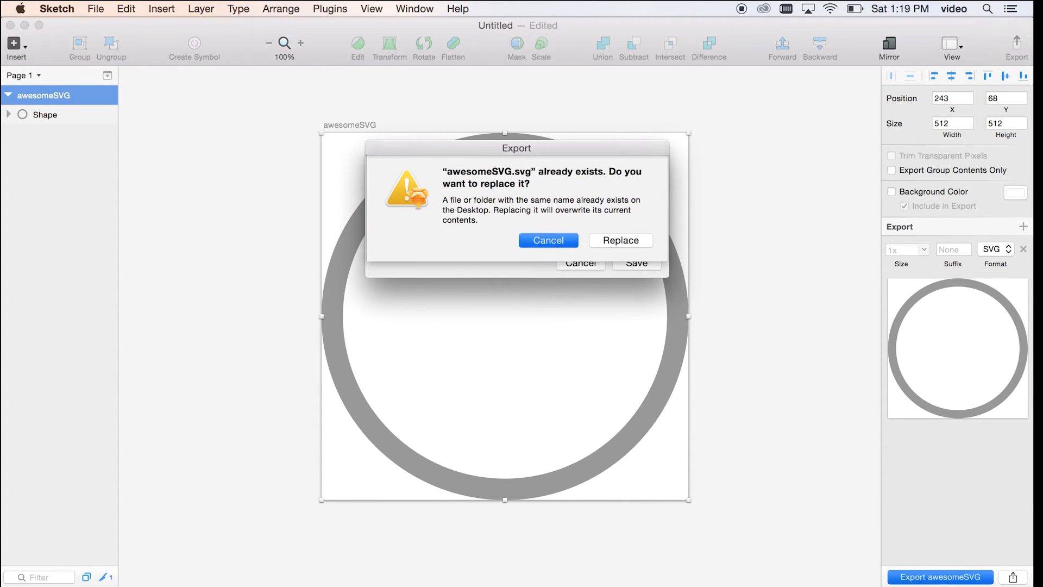
pyautogui.press('Right')
pyautogui.write('final')
pyautogui.press('Return')
# Add awesomeSVGfixed.svg from the Desktop folder in Finder to the awsome.flask project in nwjs and select its icon.
pyautogui.press('super+Tab')
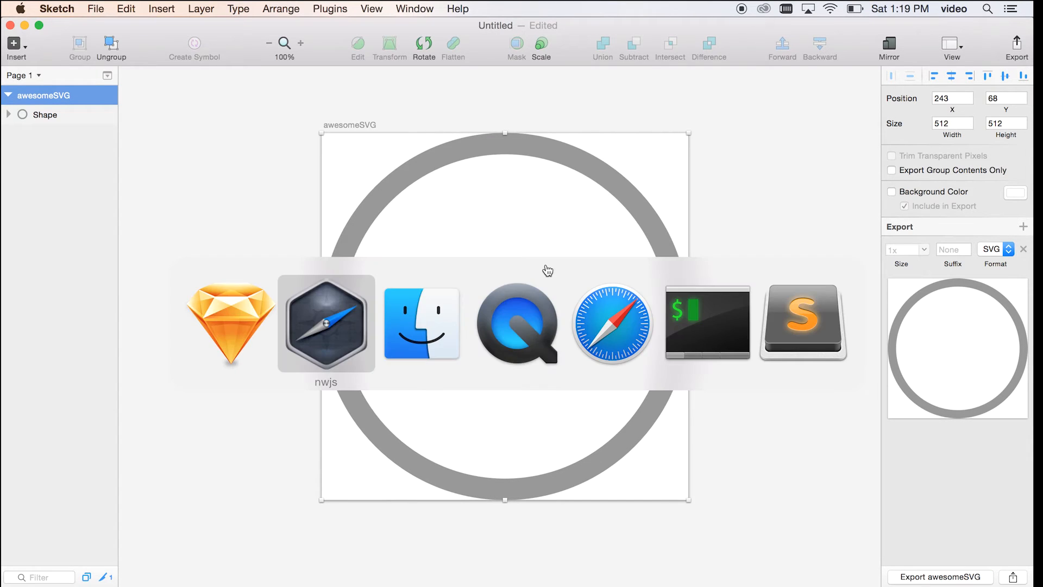
pyautogui.press('super+Tab')
pyautogui.press('super+Tab')
pyautogui.press('super+Tab')
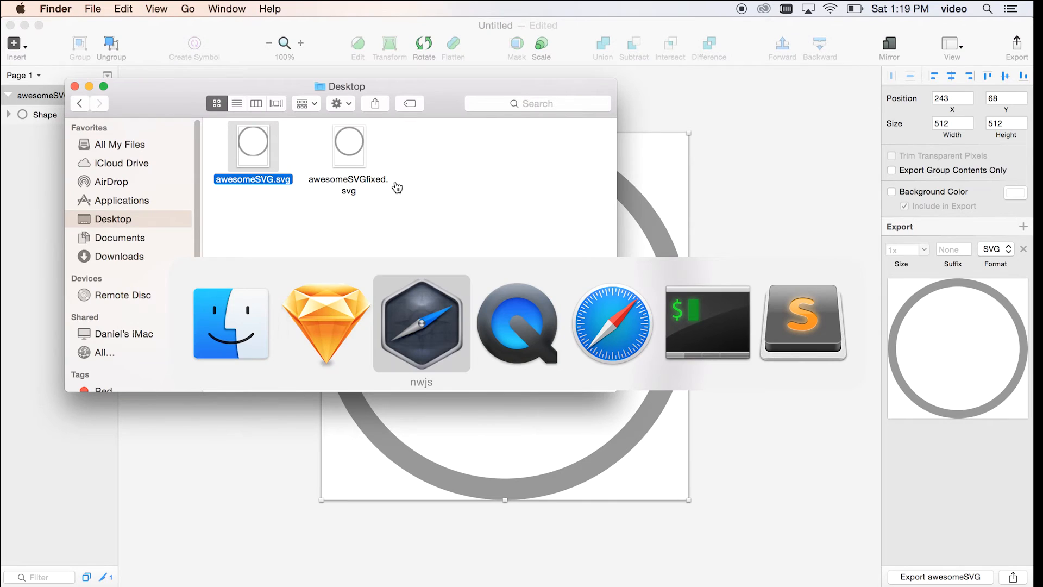
pyautogui.moveTo(367, 51); pyautogui.dragTo(507, 51)
pyautogui.click(373, 179)
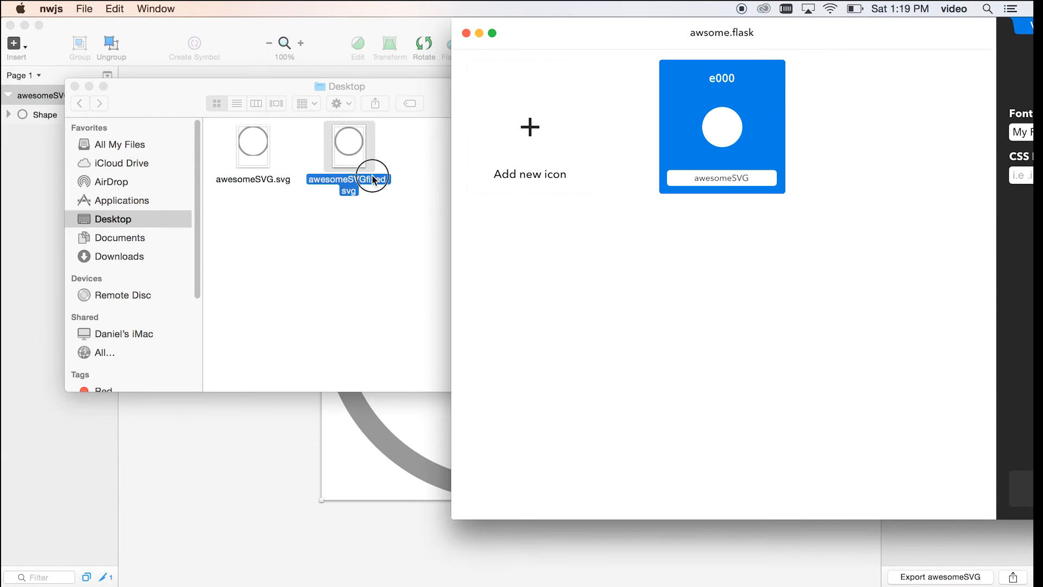
pyautogui.moveTo(372, 179); pyautogui.dragTo(736, 261)
pyautogui.moveTo(682, 49); pyautogui.dragTo(515, 65)
pyautogui.click(745, 174)
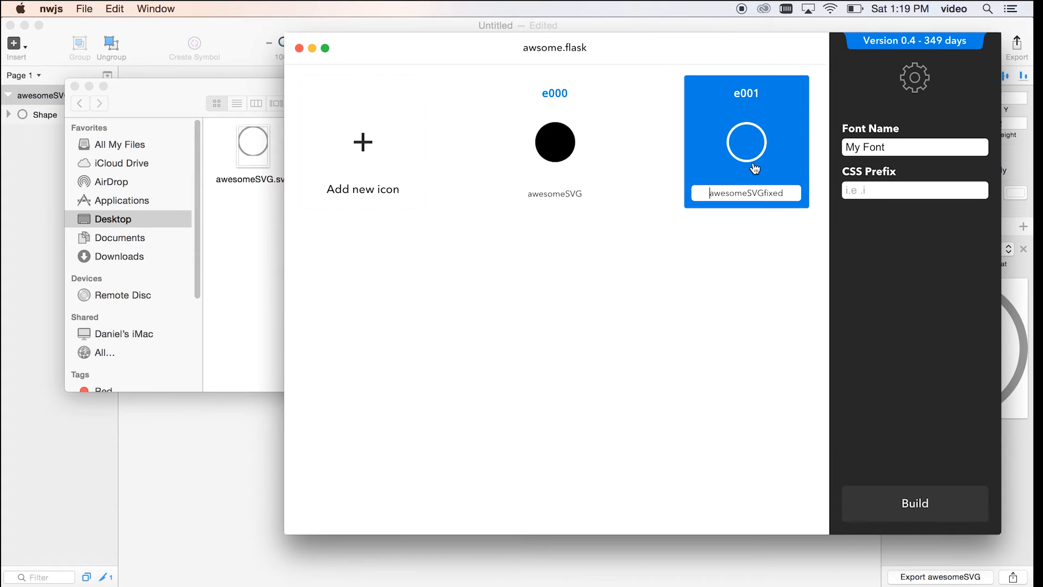
# Return to Sketch and draw a vertical line about 315 px long through the middle of the circle.
pyautogui.click(224, 461)
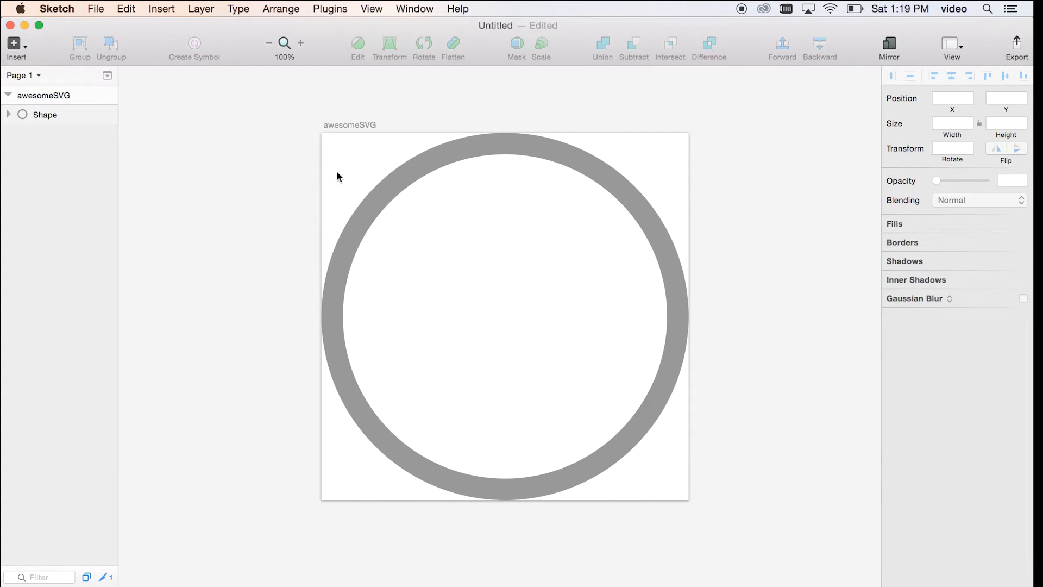
pyautogui.click(15, 43)
pyautogui.moveTo(103, 105)
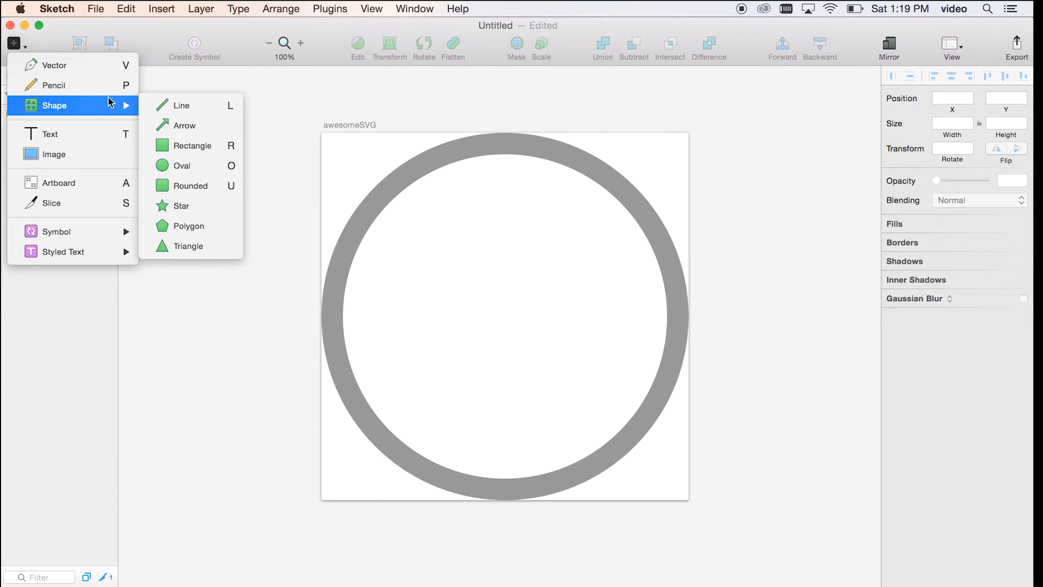
pyautogui.click(181, 103)
pyautogui.moveTo(506, 208); pyautogui.dragTo(531, 434)
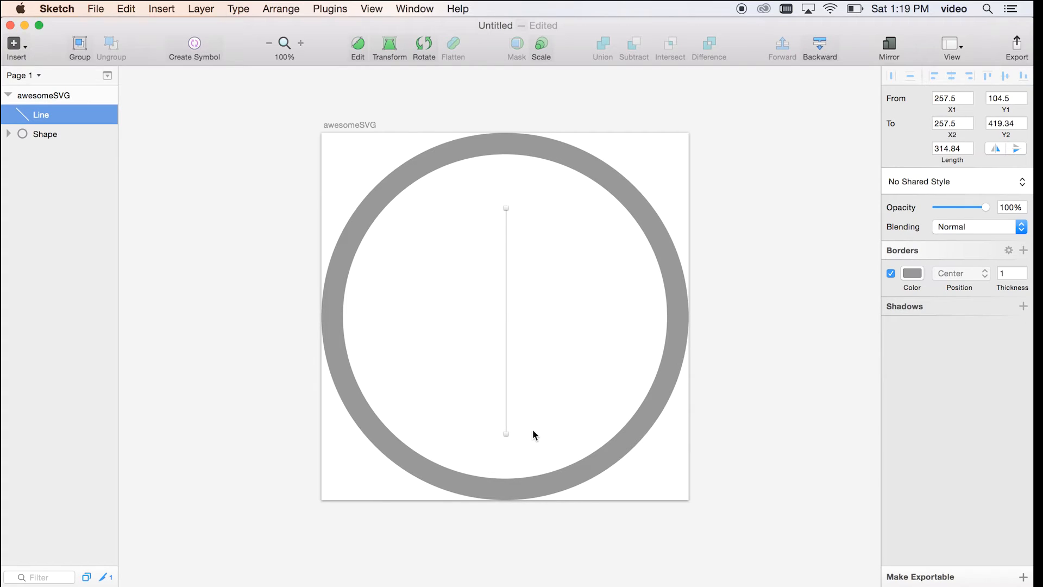
# Duplicate the vertical line and rotate the copy about its centre until it is horizontal, forming a plus sign.
pyautogui.press('super+d')
pyautogui.click(424, 49)
pyautogui.moveTo(489, 445); pyautogui.dragTo(745, 392)
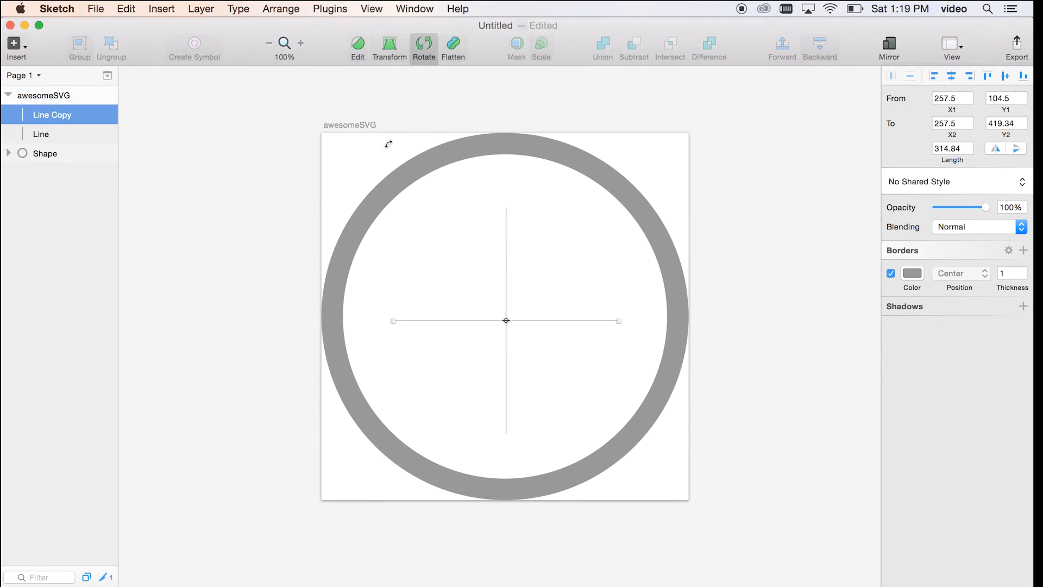
pyautogui.click(432, 46)
# Select both lines without the circle and set their border thickness to 30.
pyautogui.moveTo(189, 153); pyautogui.dragTo(814, 531)
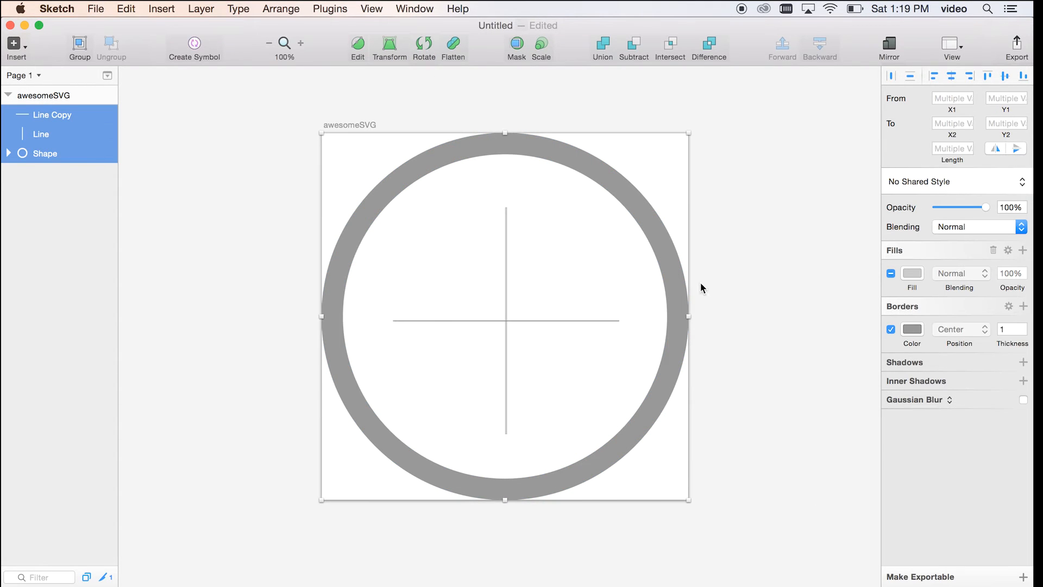
pyautogui.keyDown('shift'); pyautogui.click(496, 152); pyautogui.keyUp('shift')
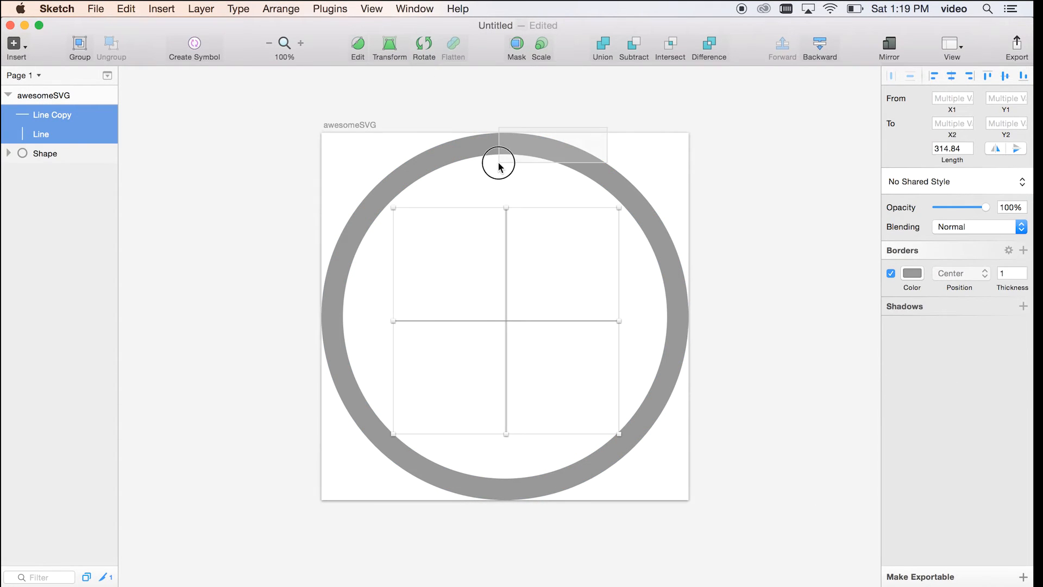
pyautogui.click(1012, 273)
pyautogui.write('30')
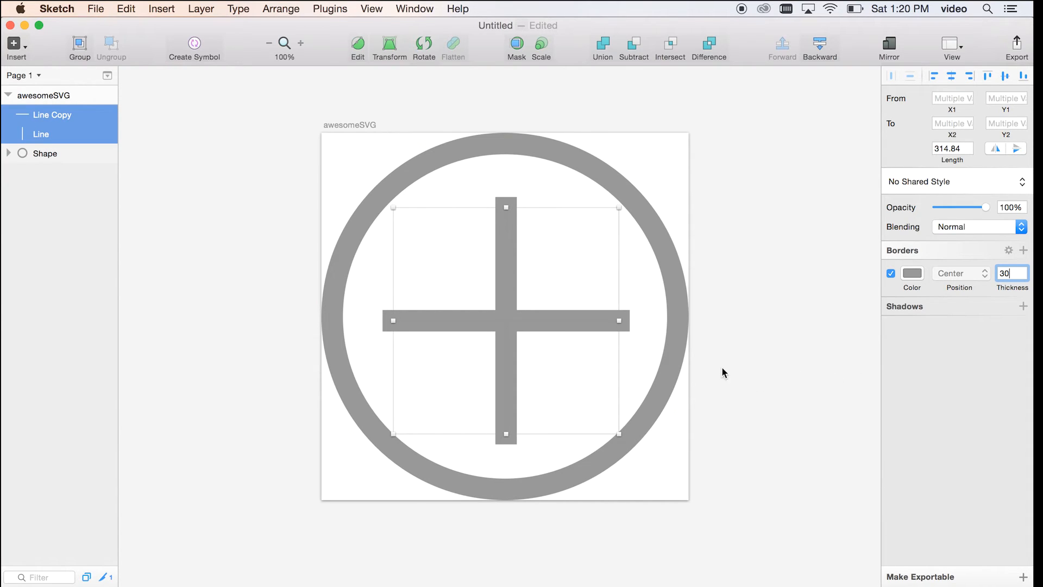
# Convert the borders of both selected lines into outline shapes with Vectorize Stroke.
pyautogui.click(161, 8)
pyautogui.moveTo(201, 8)
pyautogui.moveTo(263, 124)
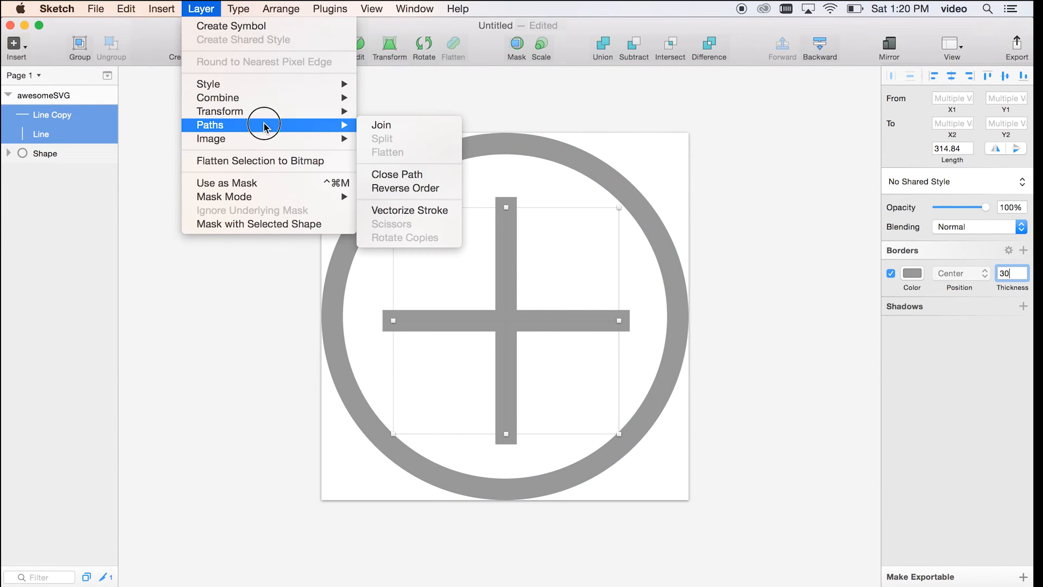
pyautogui.click(423, 210)
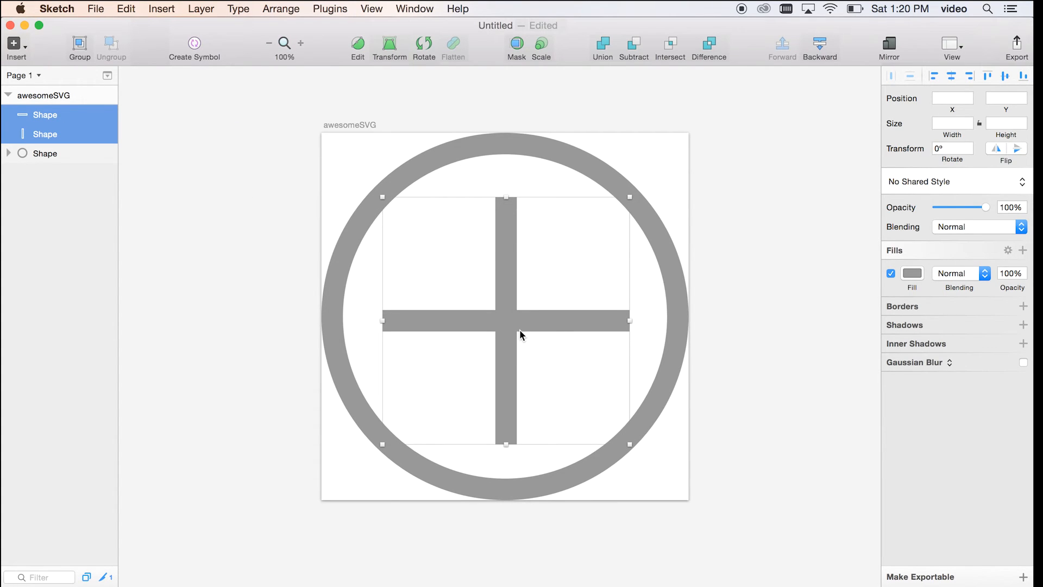
# Align the two vectorized bars with each other on their horizontal and vertical centres and deselect them.
pyautogui.click(952, 76)
pyautogui.click(1006, 75)
pyautogui.click(777, 268)
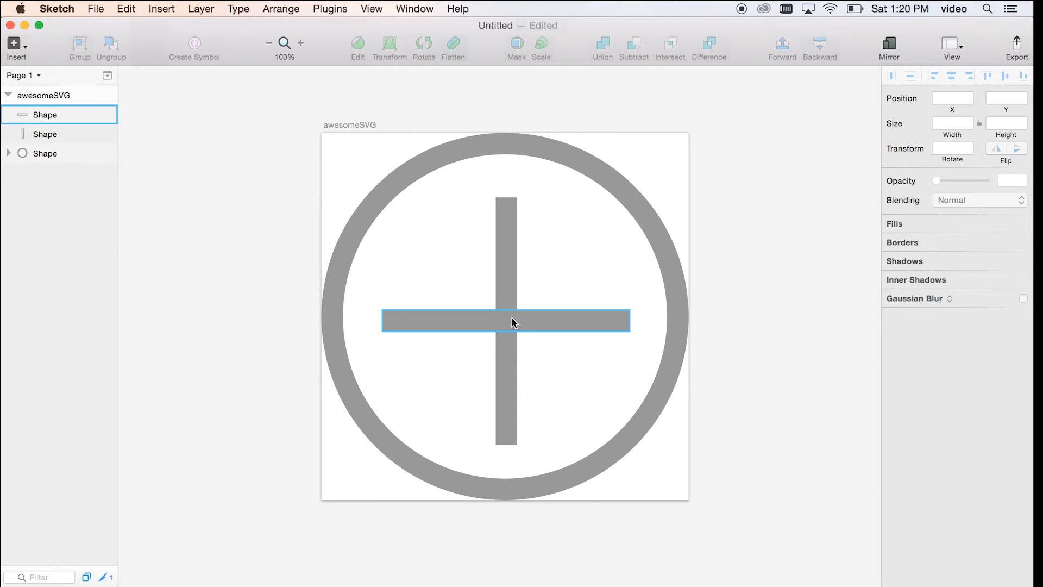
pyautogui.click(467, 325)
pyautogui.click(512, 288)
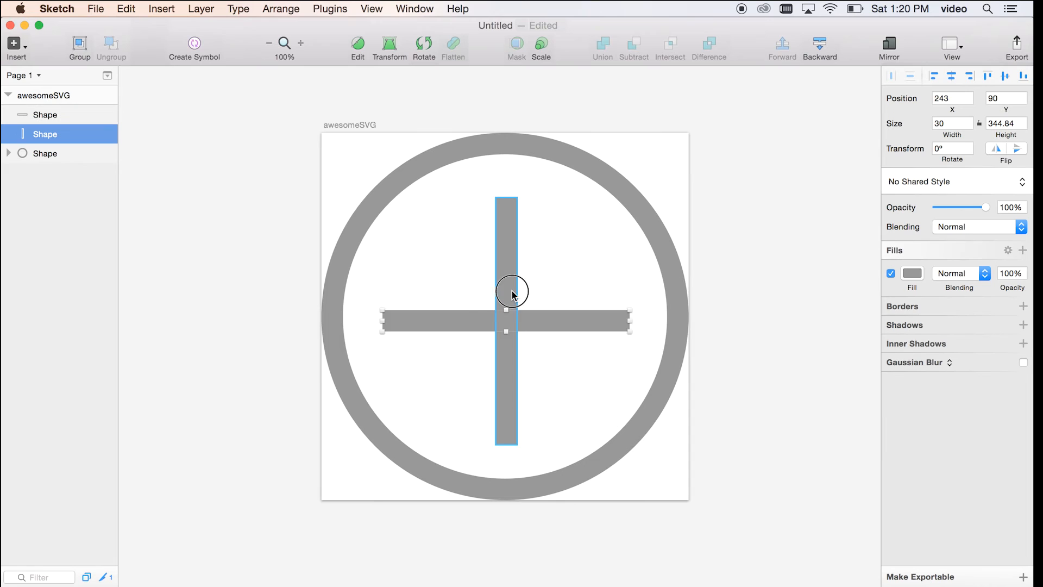
pyautogui.keyDown('shift'); pyautogui.click(462, 316); pyautogui.keyUp('shift')
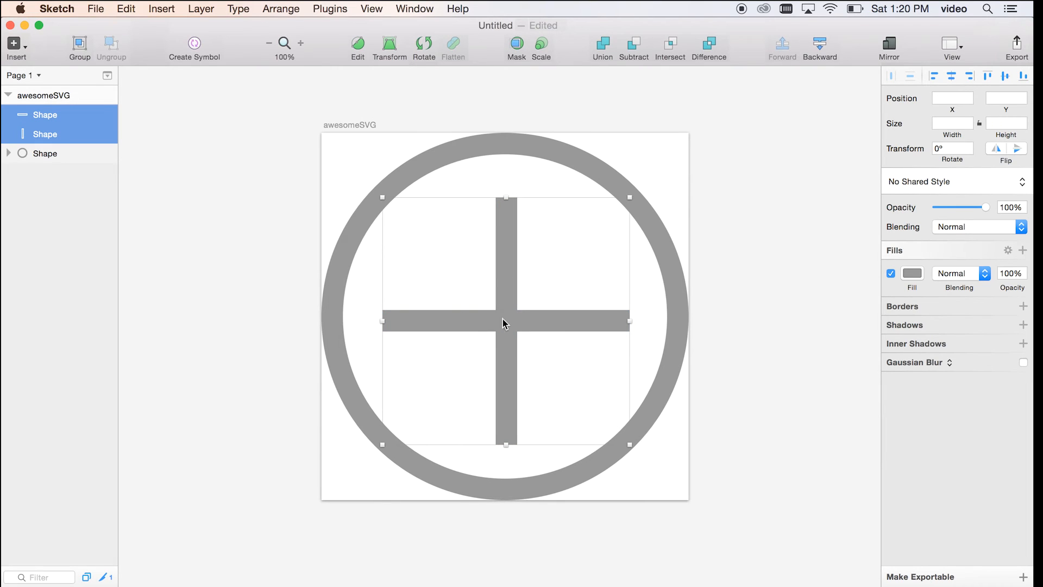
pyautogui.click(543, 288)
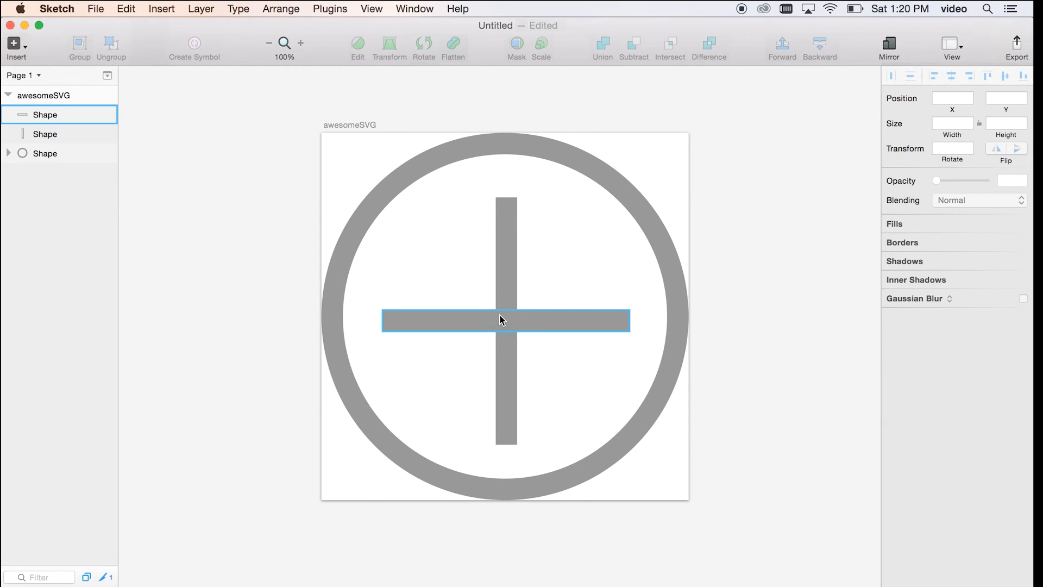
# Export the artboard with the two separate bars as an SVG to the Desktop under the name awesomeSVG3.
pyautogui.click(1017, 45)
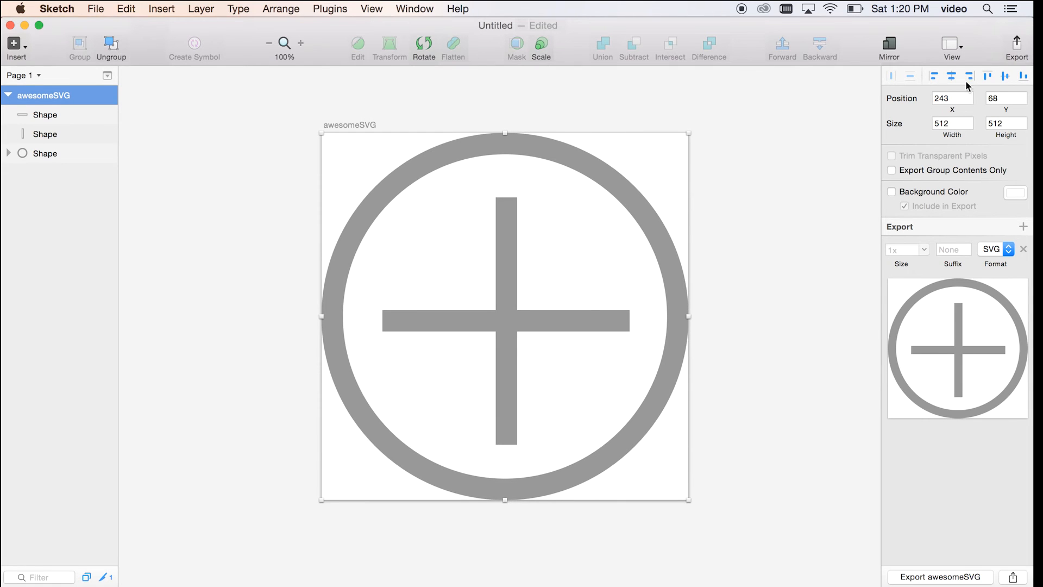
pyautogui.click(1017, 44)
pyautogui.click(664, 163)
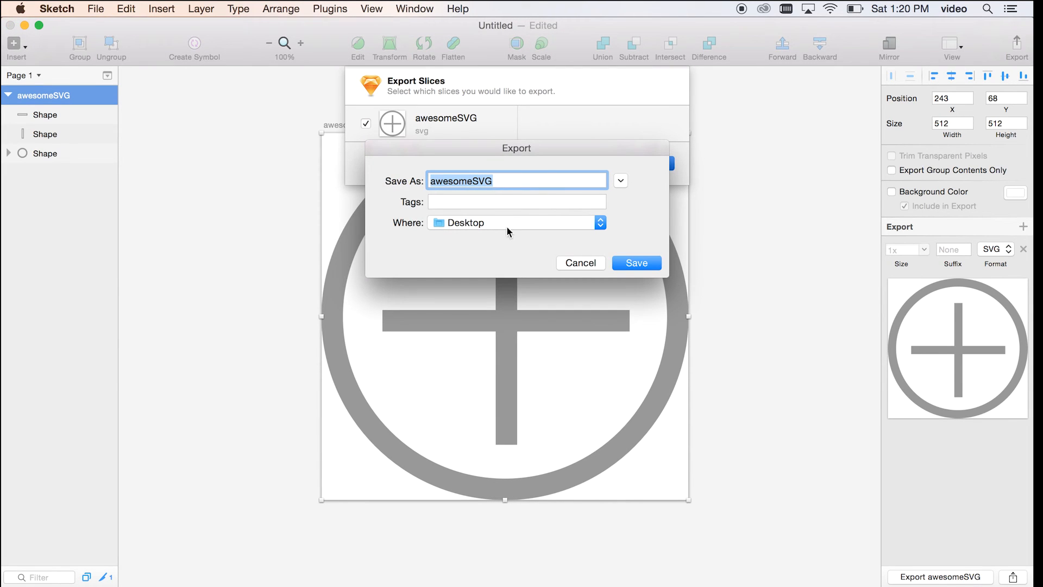
pyautogui.press('Right')
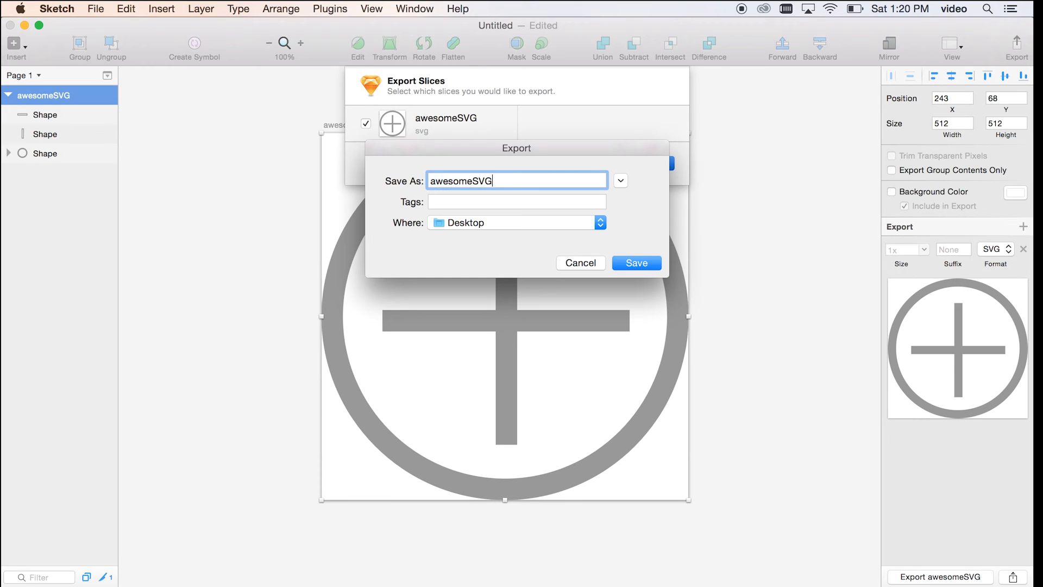
pyautogui.write('2')
pyautogui.press('Return')
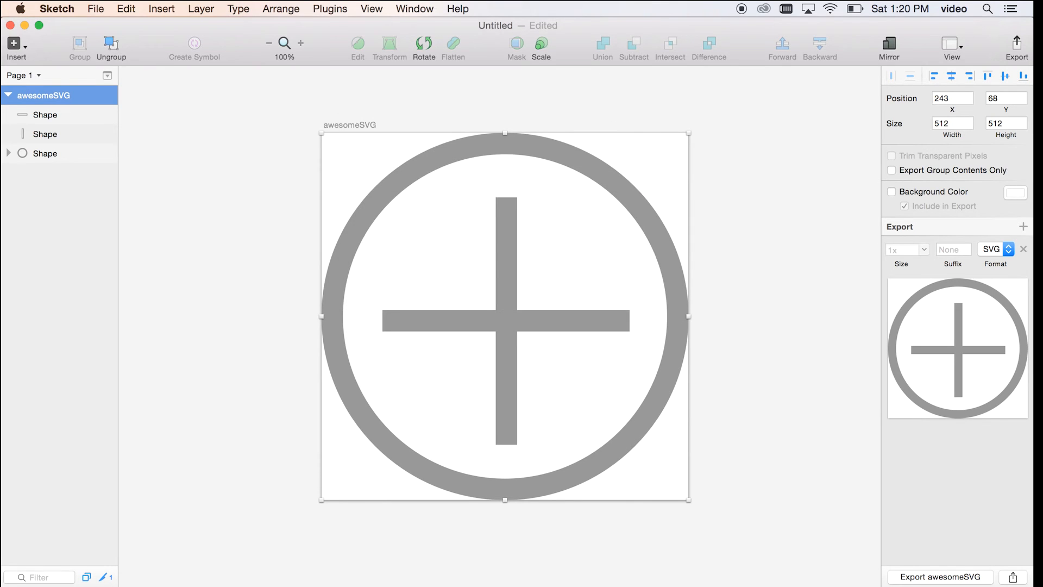
# Add awesomeSVG3.svg from the Desktop folder in Finder to the awsome.flask project in nwjs and select its icon.
pyautogui.press('super+Tab')
pyautogui.press('super+Tab')
pyautogui.press('super+Tab')
pyautogui.press('super+Tab')
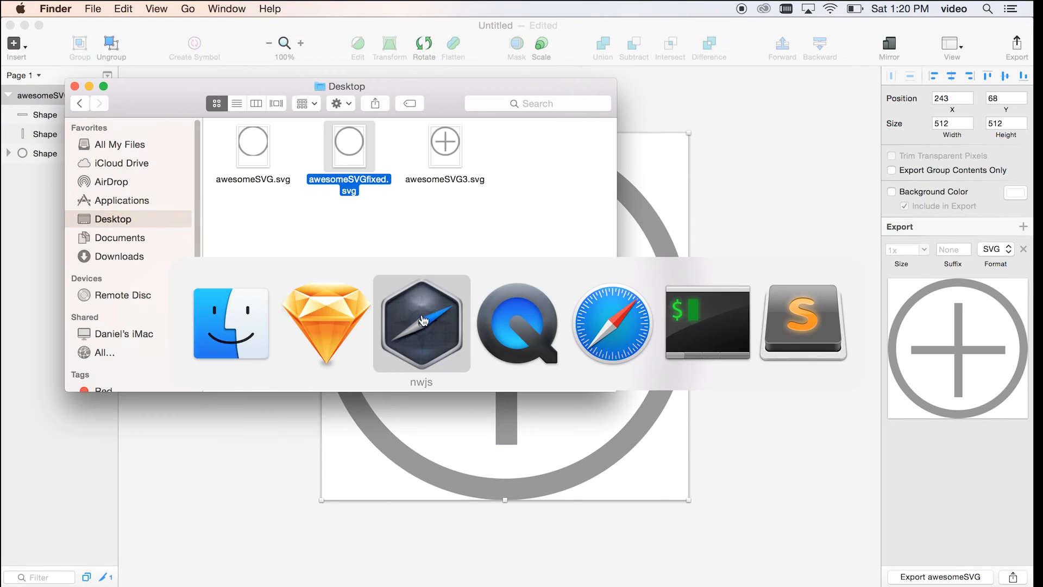
pyautogui.press('super+Tab')
pyautogui.moveTo(445, 142); pyautogui.dragTo(670, 342)
pyautogui.click(674, 381)
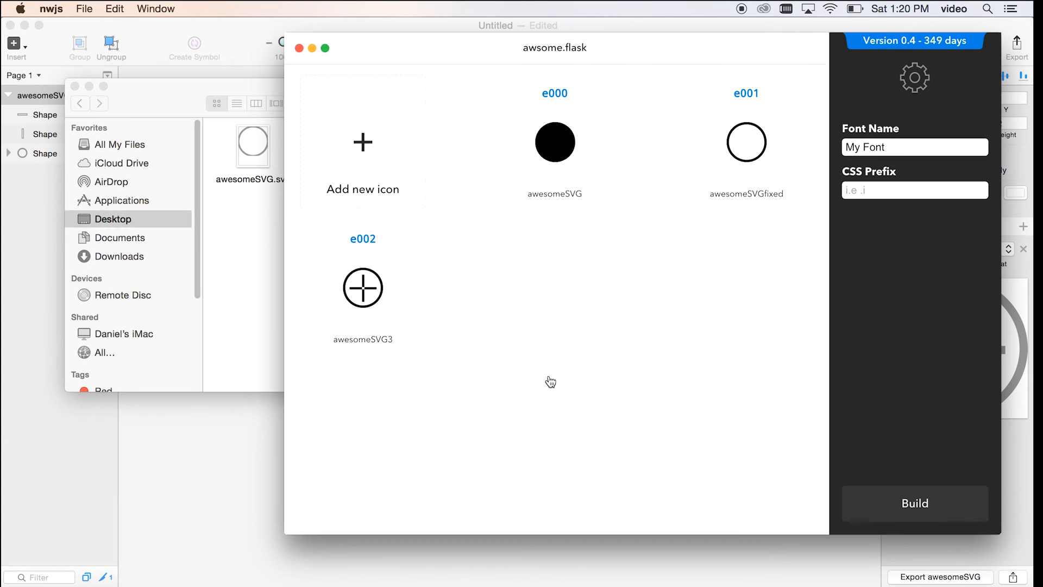
pyautogui.click(360, 317)
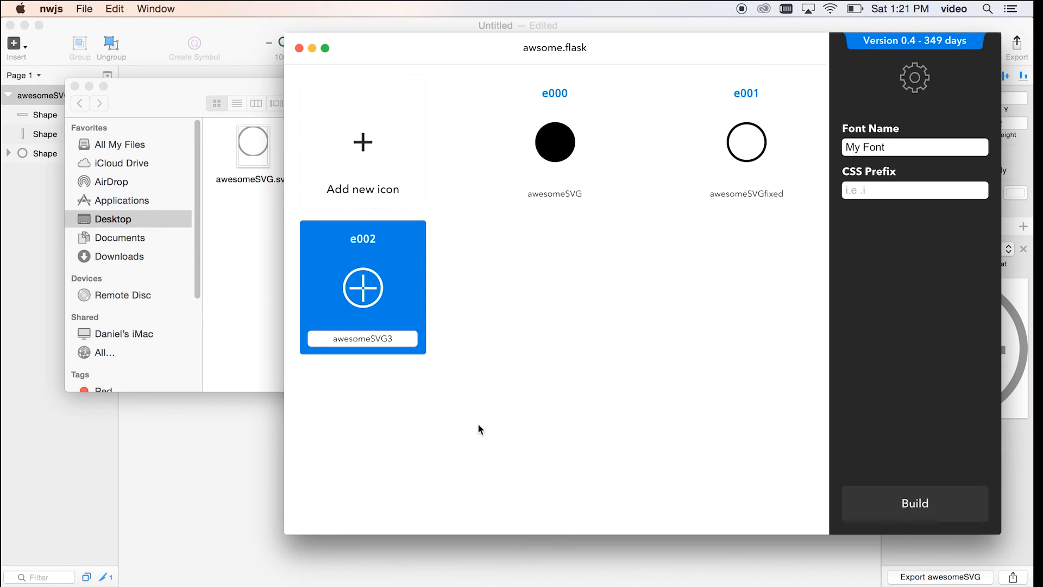
# Return to Sketch and combine the horizontal and vertical bars into one plus shape with Union.
pyautogui.click(203, 442)
pyautogui.moveTo(458, 268); pyautogui.dragTo(574, 380)
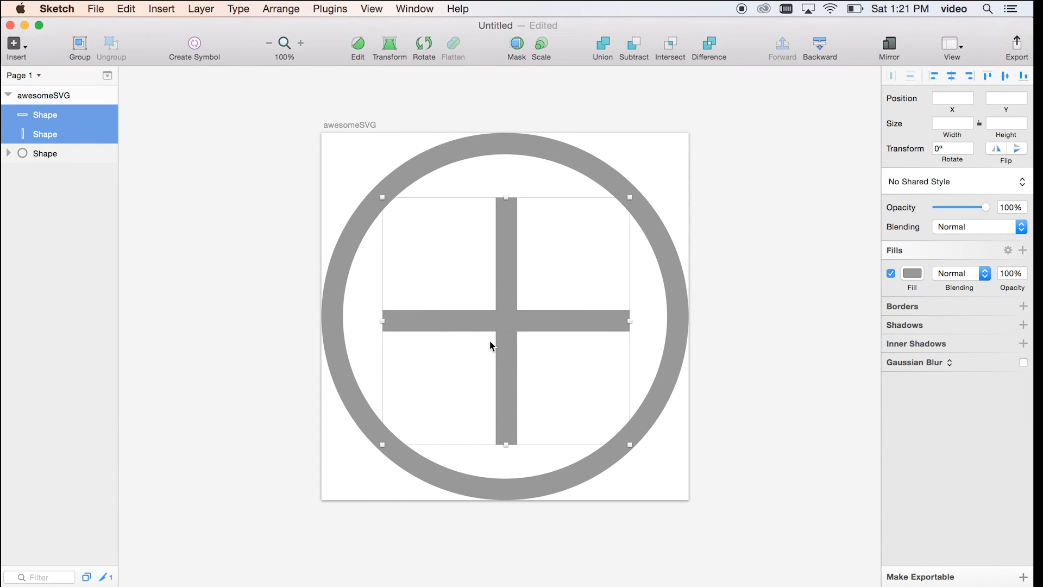
pyautogui.click(603, 46)
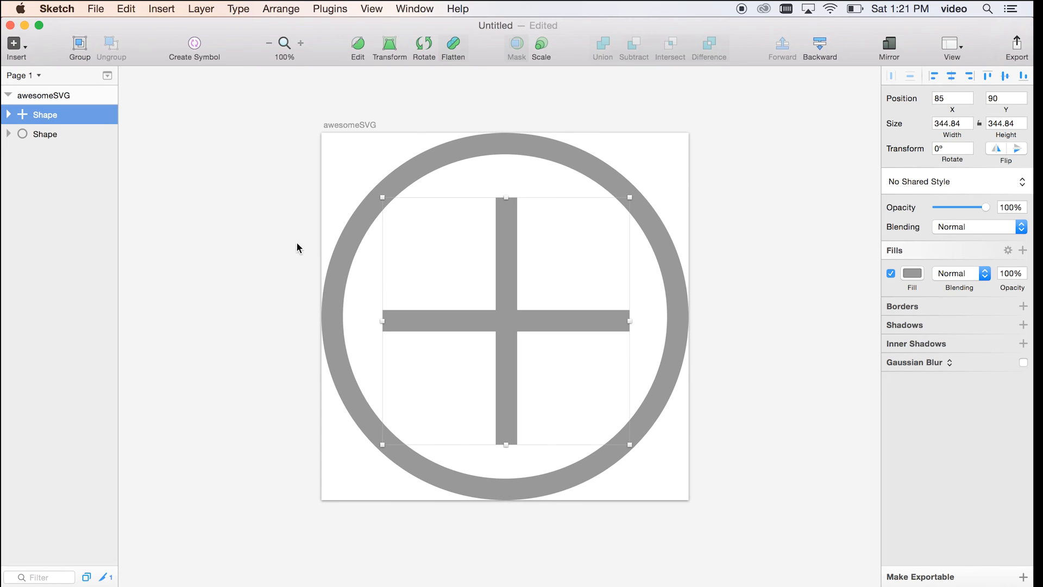
# Export the artboard with the united plus shape as an SVG to the Desktop under the name awesomeSVGFinal.
pyautogui.click(1014, 52)
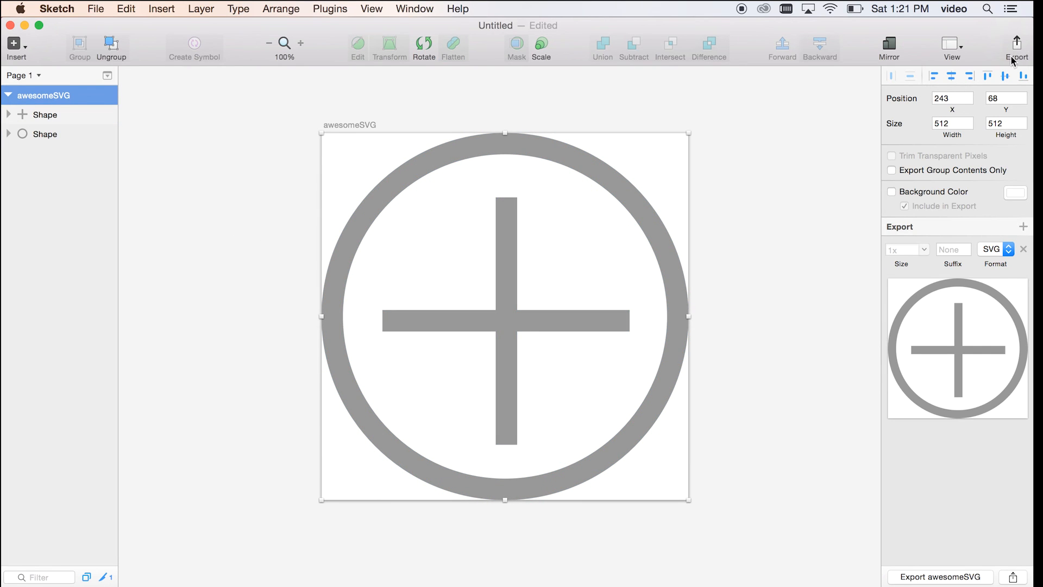
pyautogui.click(952, 576)
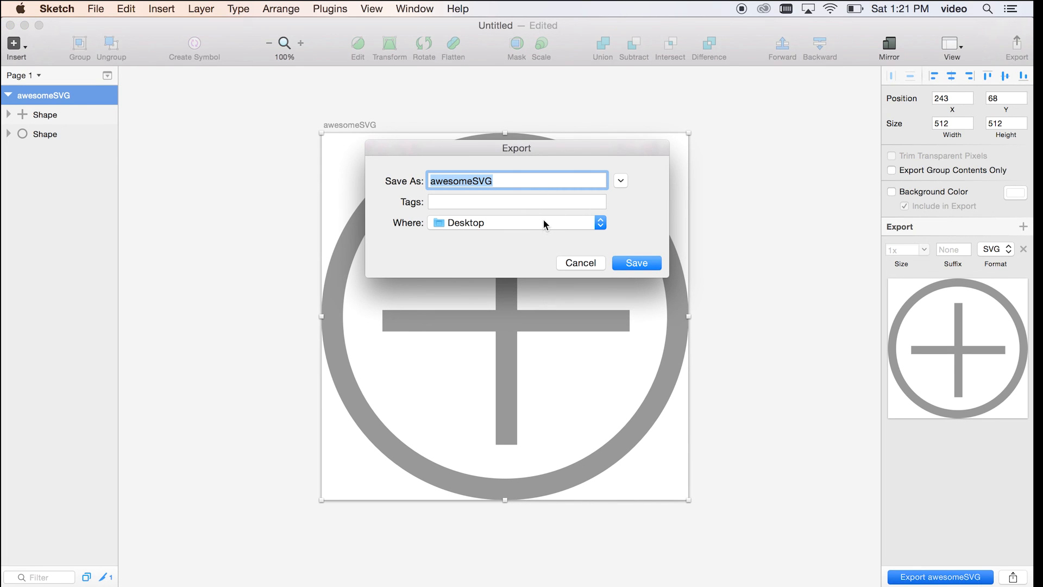
pyautogui.press('Right')
pyautogui.write('fixed')
pyautogui.press('Return')
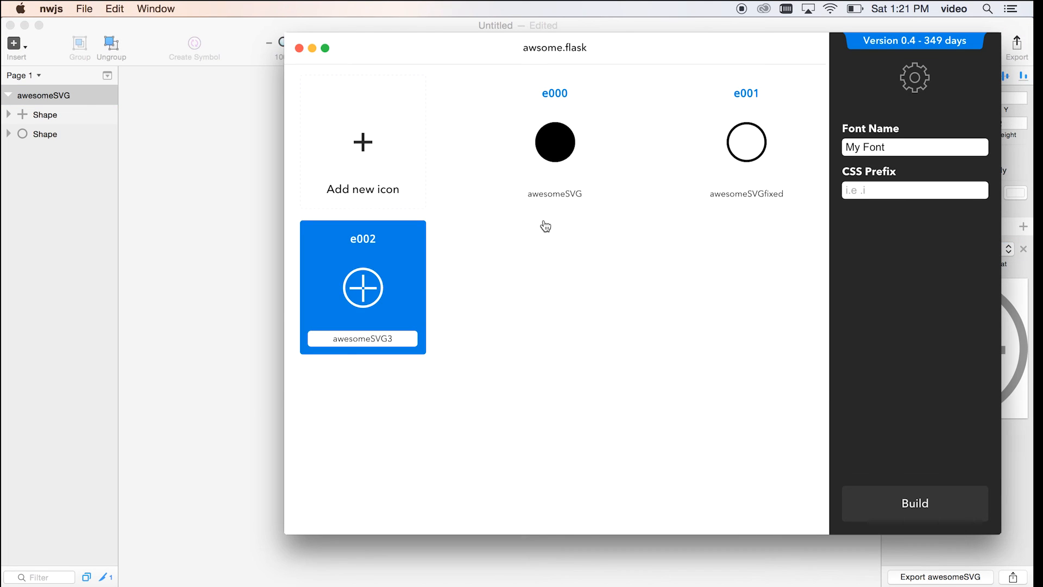
# Add awesomeSVGFinal.svg from the Desktop folder in Finder to the awsome.flask project in nwjs and inspect its icon.
pyautogui.press('super+Tab')
pyautogui.press('super+Tab')
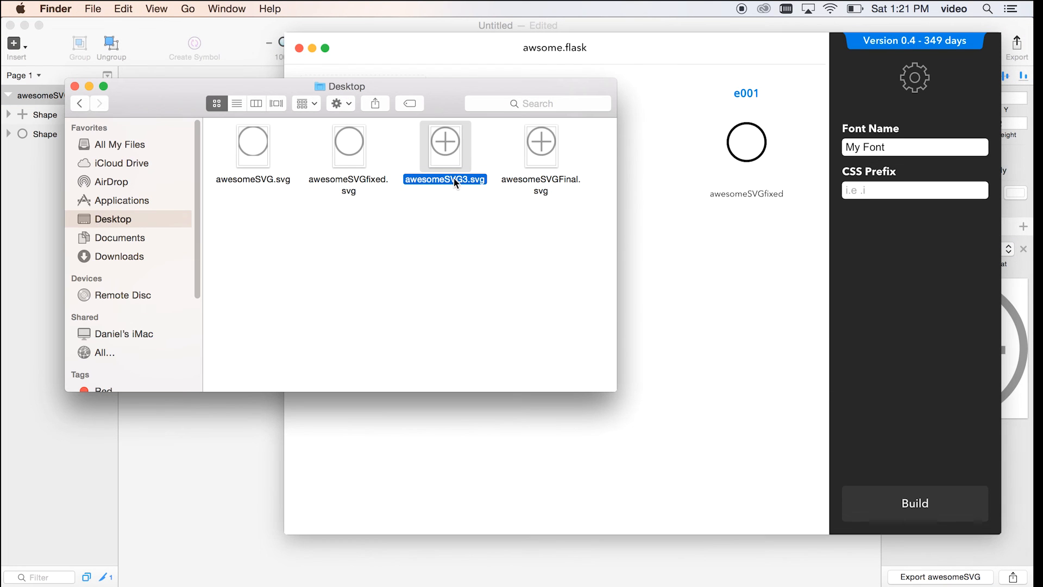
pyautogui.moveTo(539, 158); pyautogui.dragTo(702, 313)
pyautogui.click(749, 427)
pyautogui.moveTo(702, 312); pyautogui.dragTo(702, 313)
pyautogui.click(749, 427)
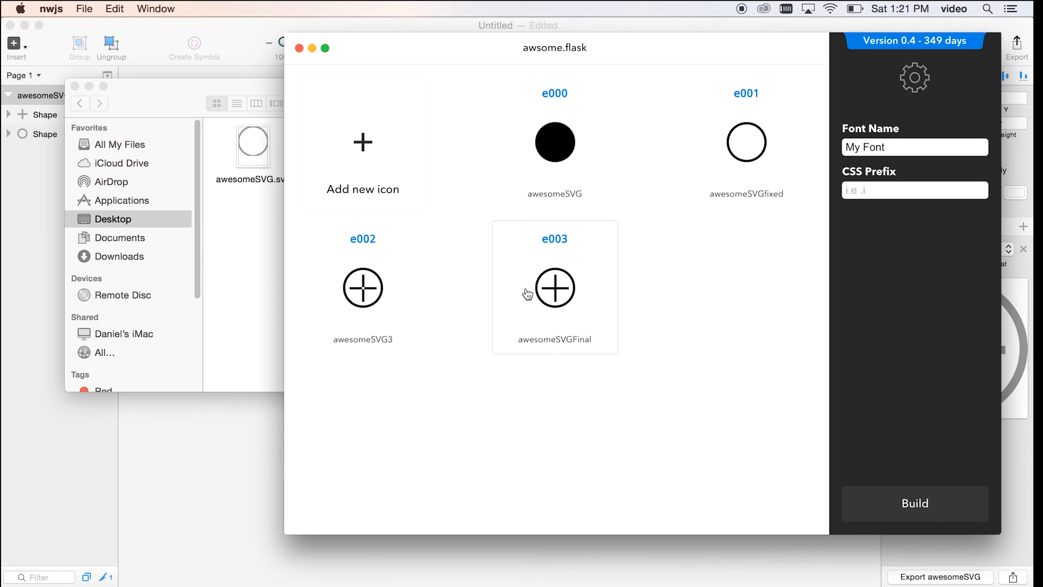
pyautogui.click(531, 282)
pyautogui.click(531, 281)
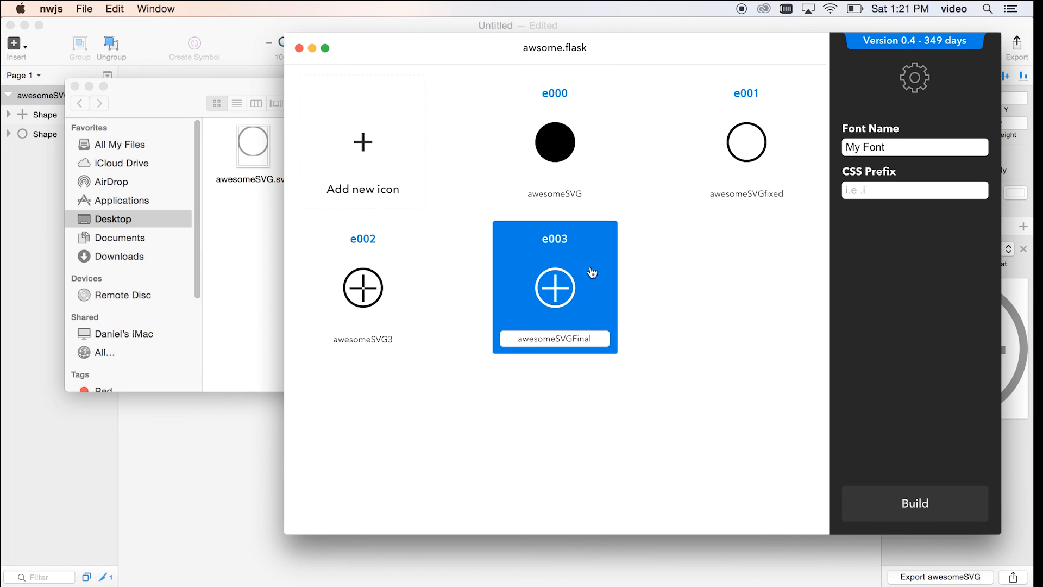
pyautogui.click(602, 387)
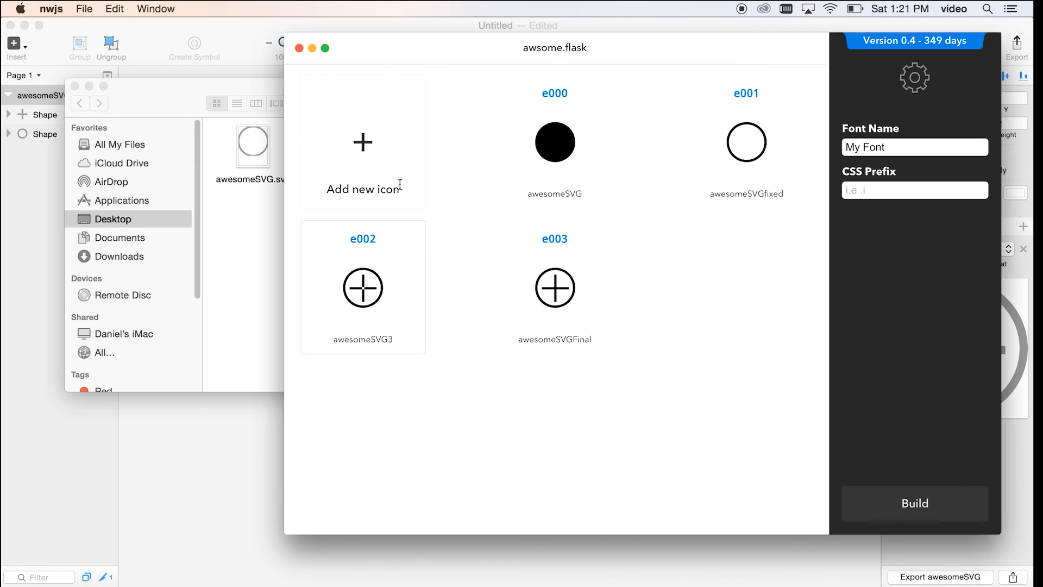
pyautogui.moveTo(542, 52); pyautogui.dragTo(503, 56)
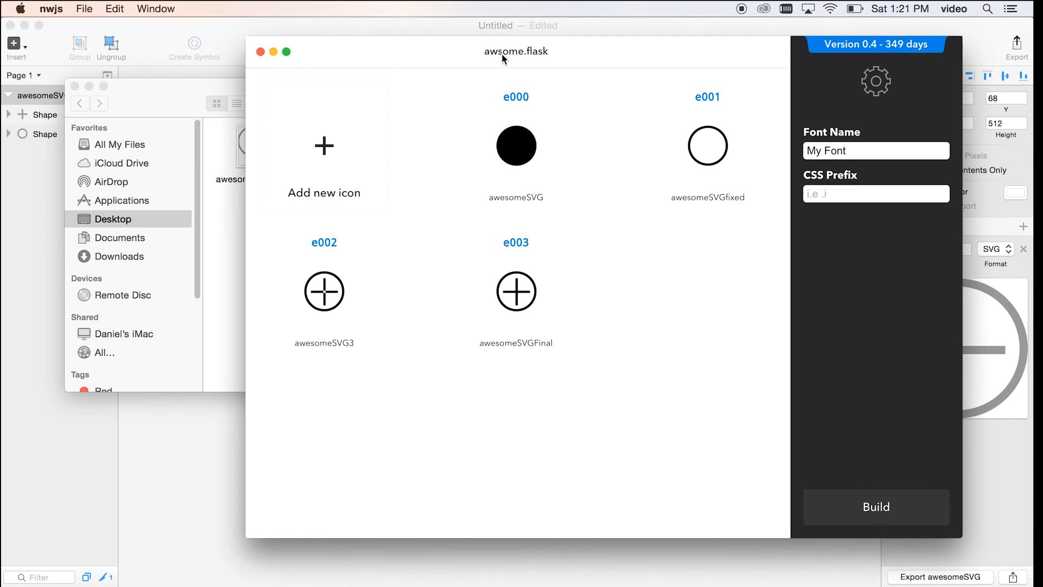